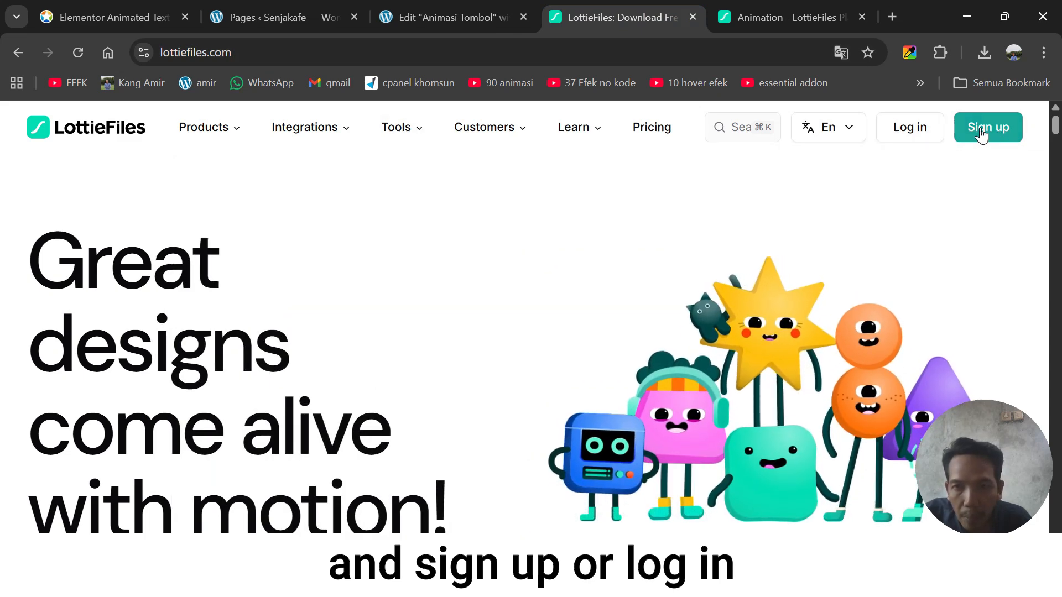
# Log in to LottieFiles with the Google account and load lottiefiles.com in the tab showing the Red Car animation
pyautogui.click(911, 136)
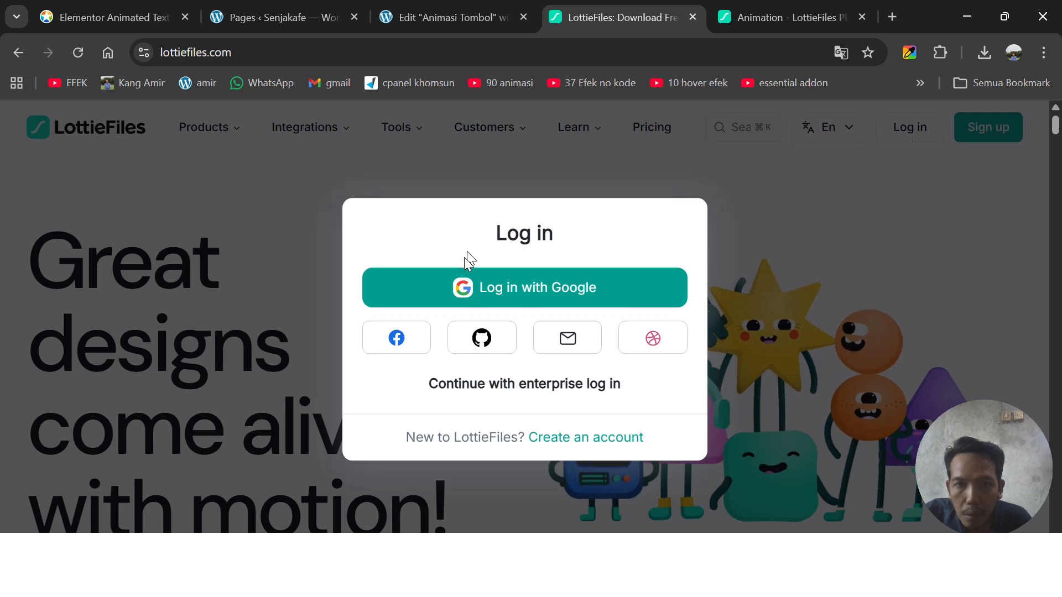
pyautogui.click(511, 288)
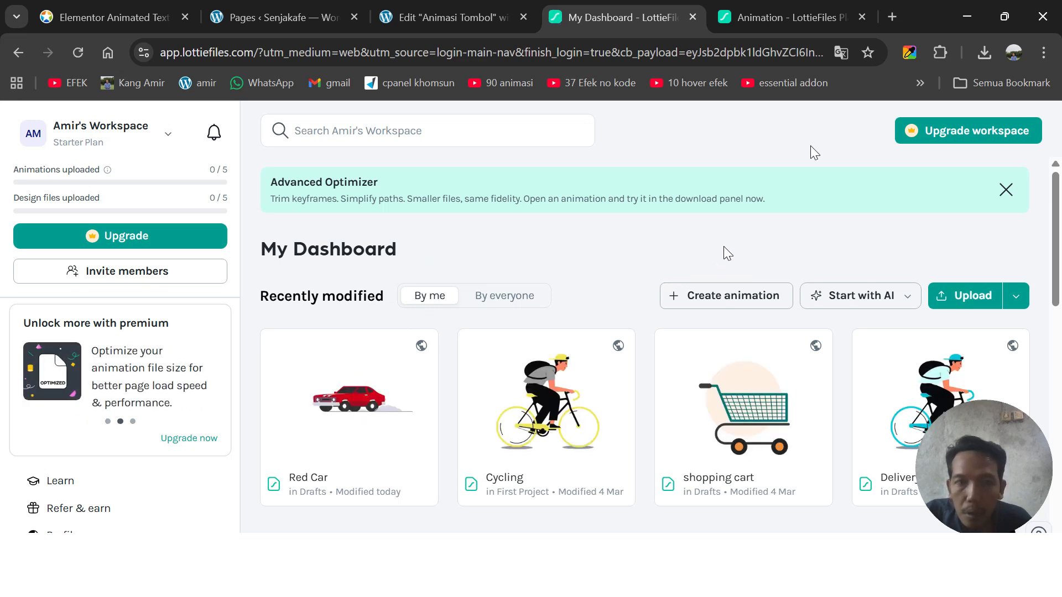
pyautogui.click(770, 13)
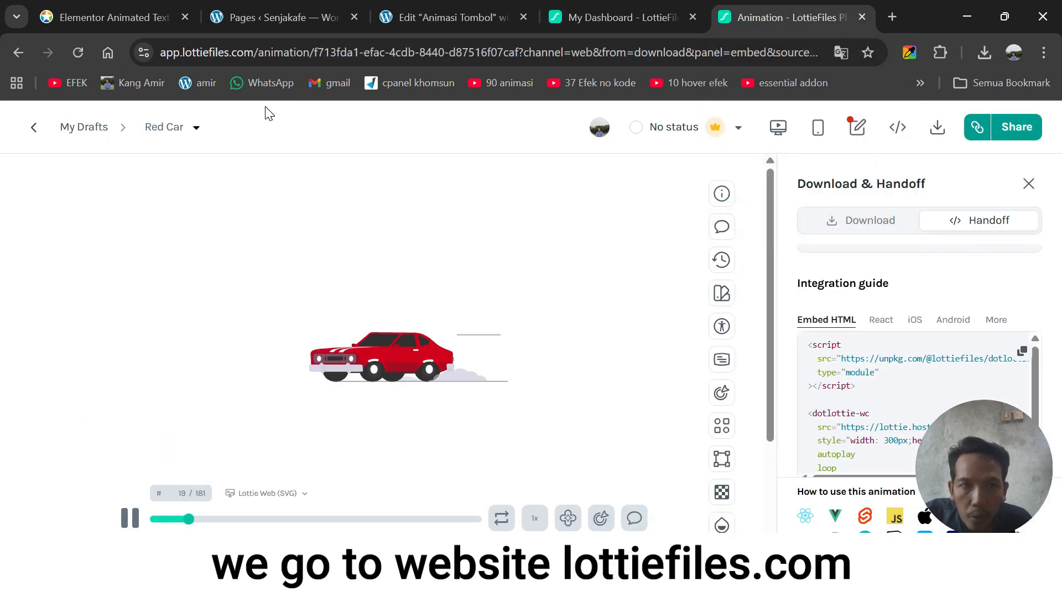
pyautogui.click(253, 54)
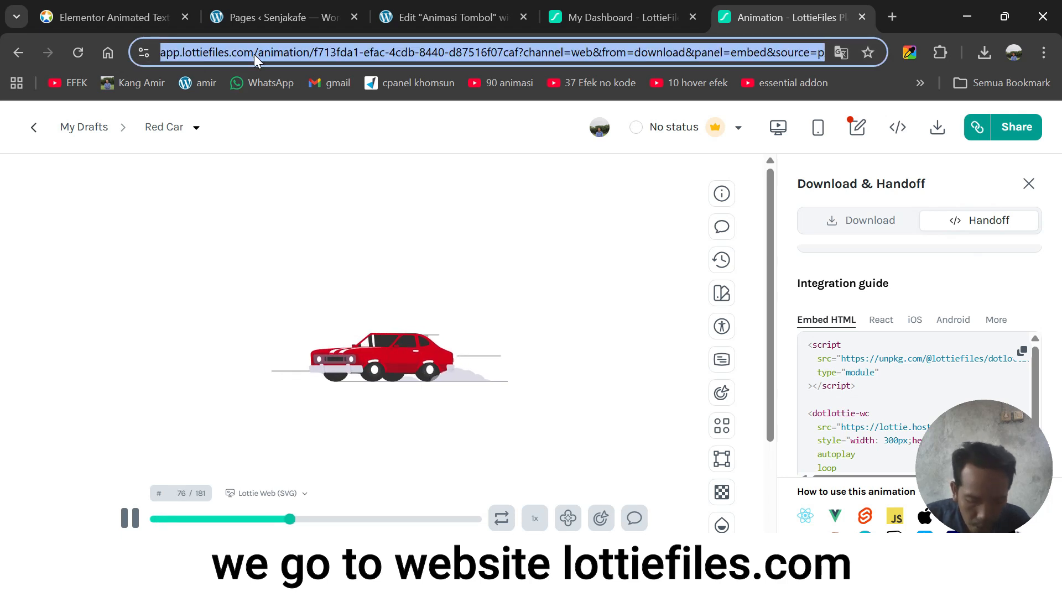
pyautogui.write('lottiefiles.com')
pyautogui.press('Return')
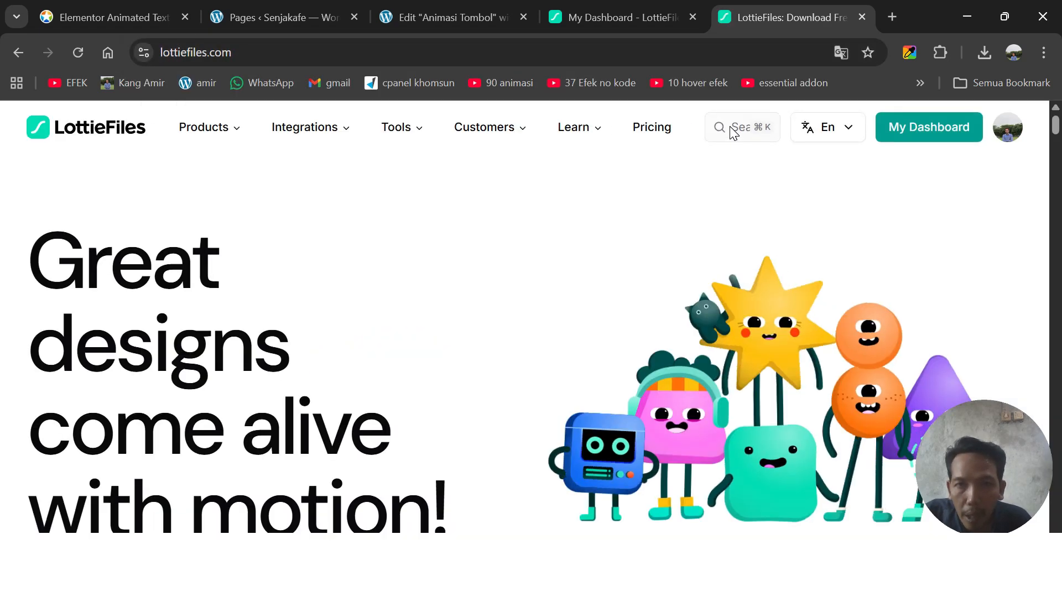
# Search the animations for "car" and open the yellow car animation from the first row of results
pyautogui.click(732, 127)
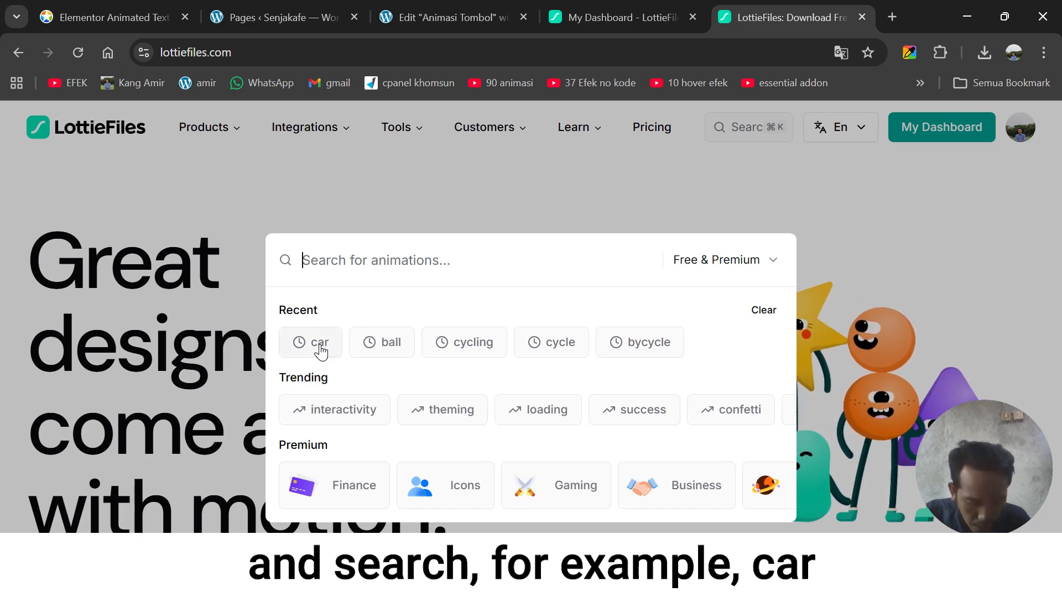
pyautogui.write('car')
pyautogui.press('Return')
pyautogui.scroll(-5, 456, 293)
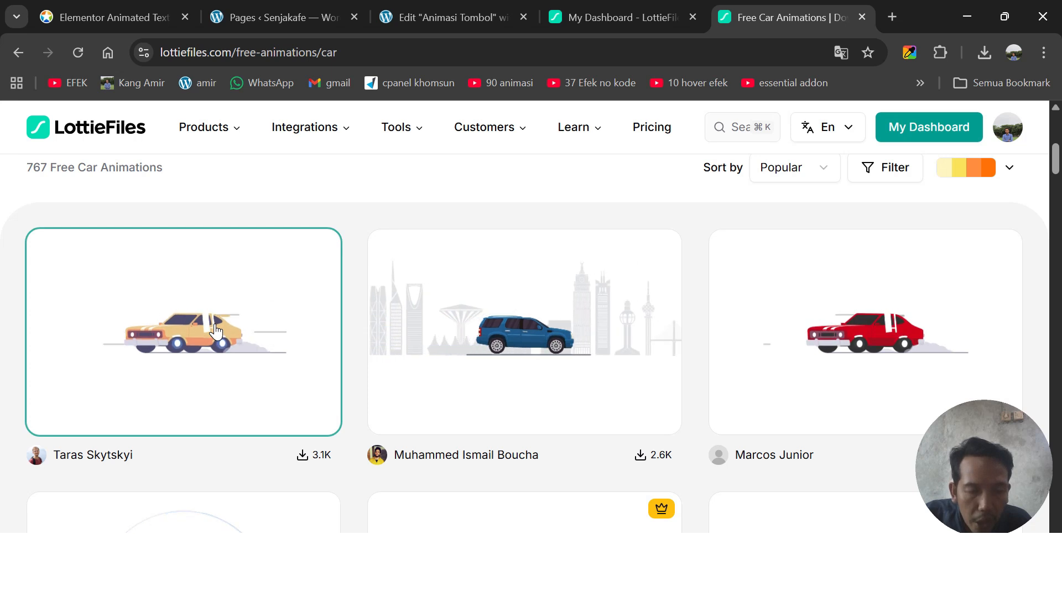
pyautogui.click(216, 332)
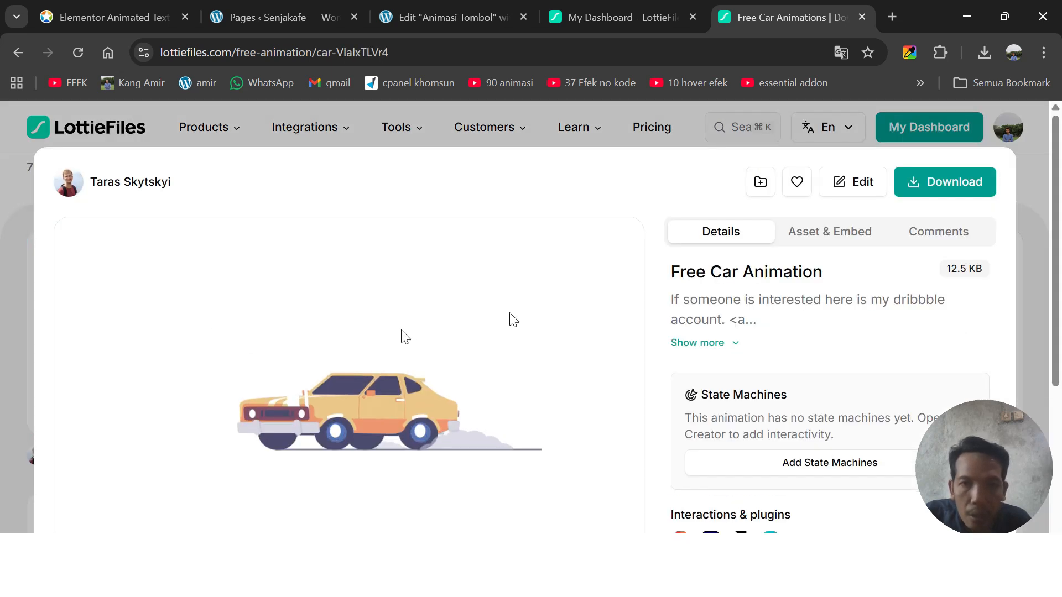
# Save the yellow car animation to My Drafts in the workspace through its Asset & Embed options
pyautogui.click(831, 232)
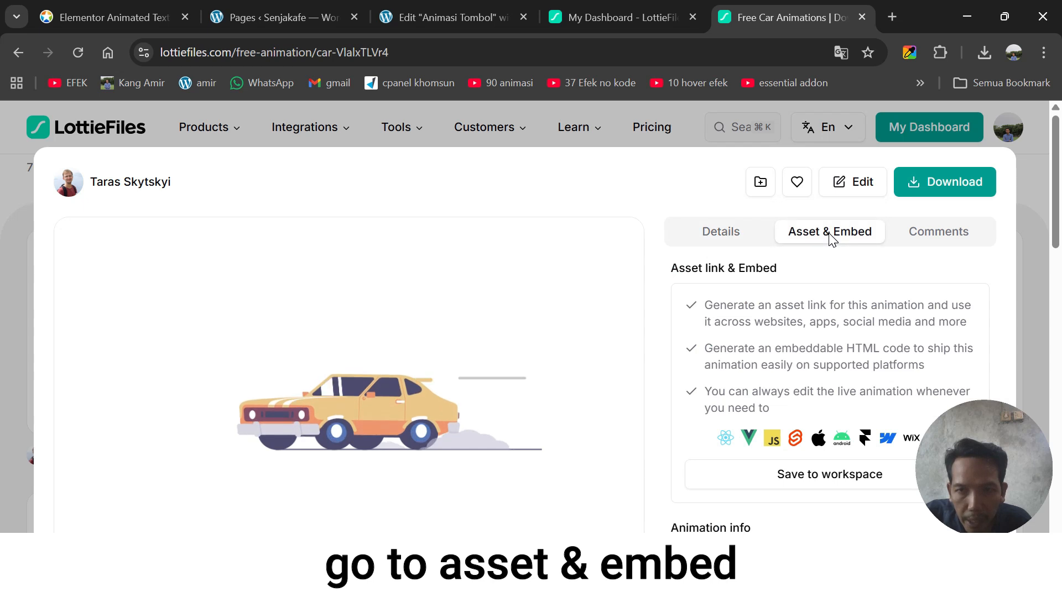
pyautogui.scroll(-2, 846, 342)
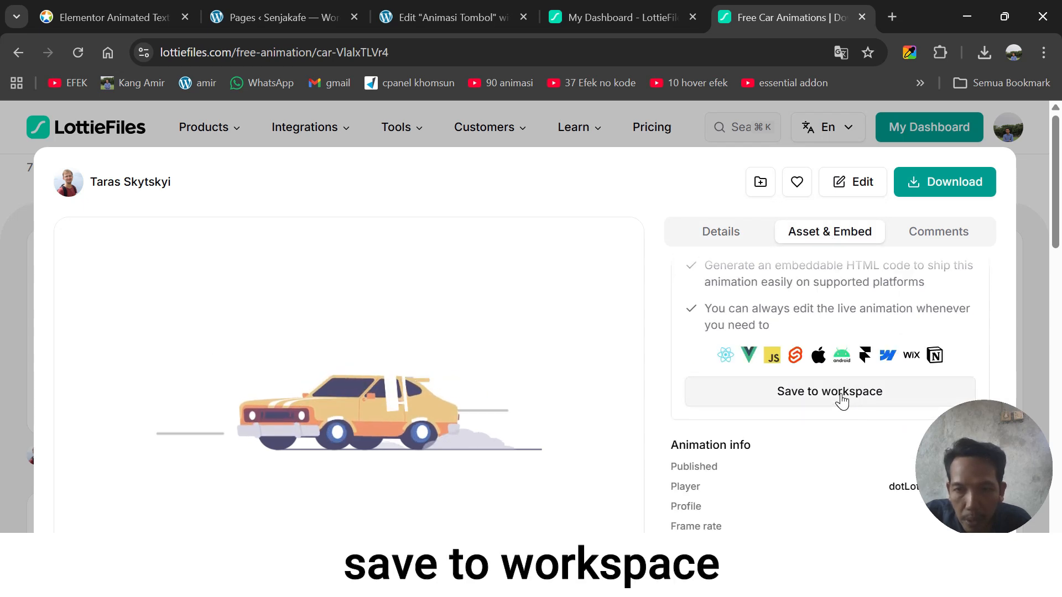
pyautogui.click(841, 399)
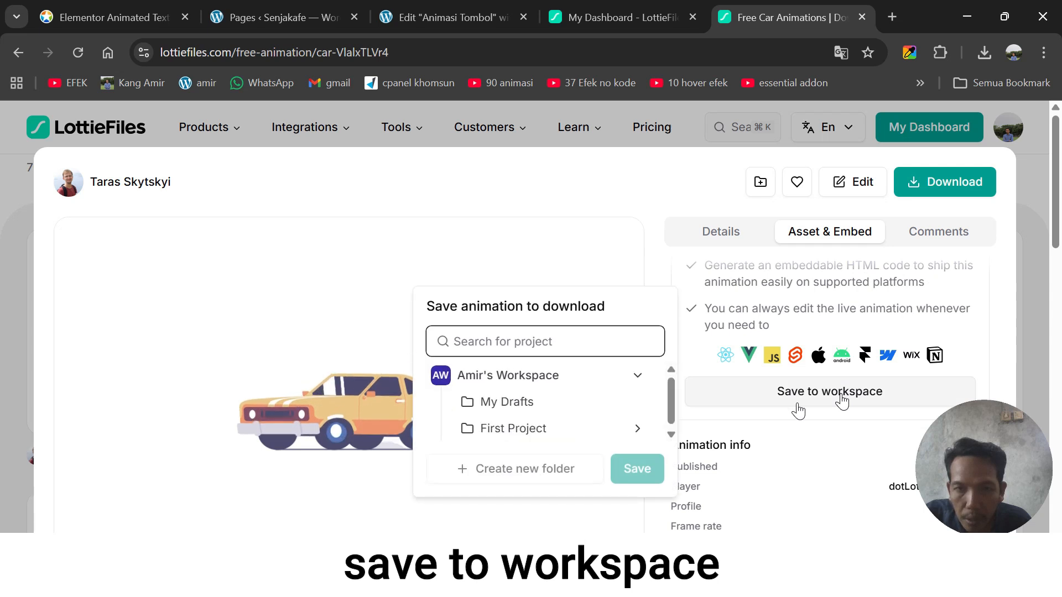
pyautogui.click(505, 403)
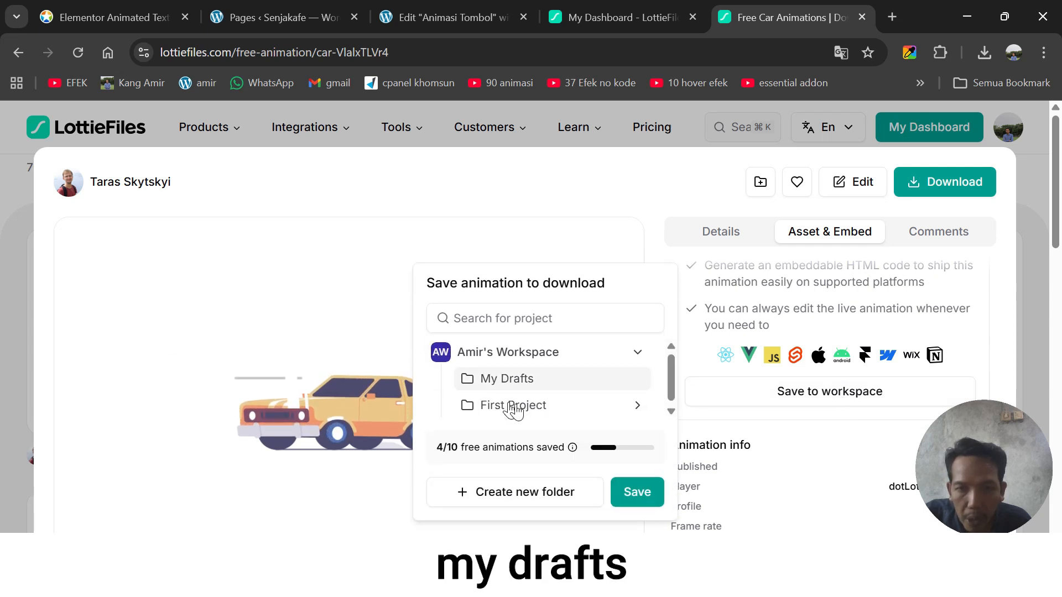
pyautogui.click(642, 490)
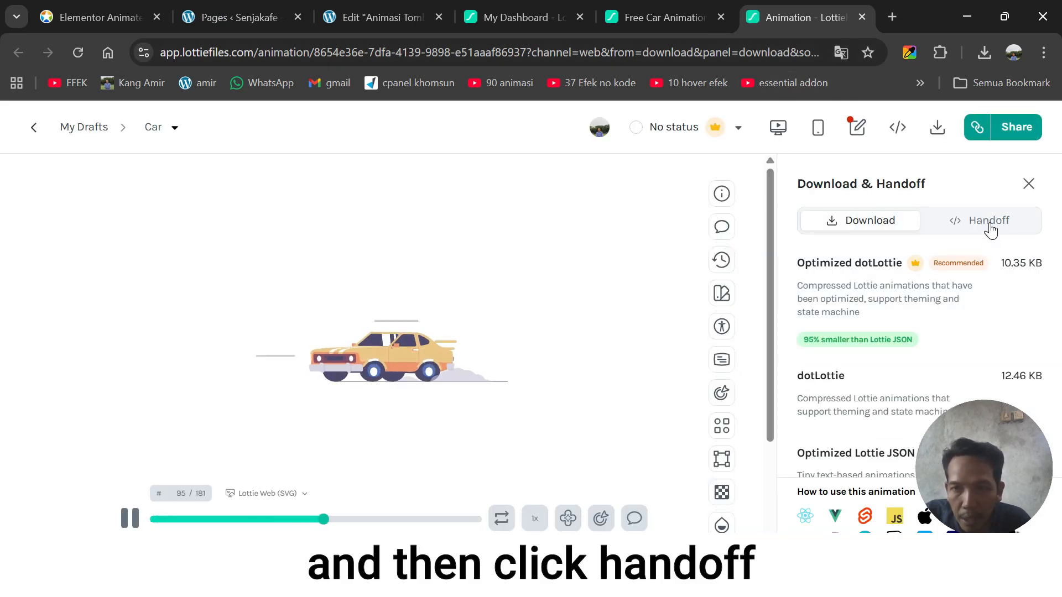
# Copy the Embed HTML code of the saved car animation from its Handoff options
pyautogui.click(989, 228)
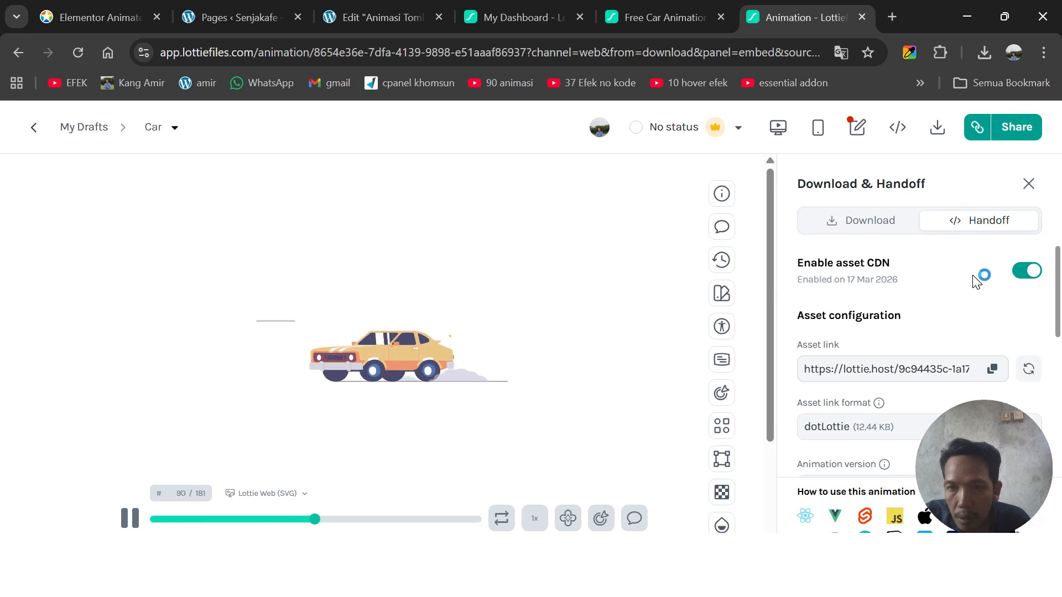
pyautogui.scroll(-5, 976, 280)
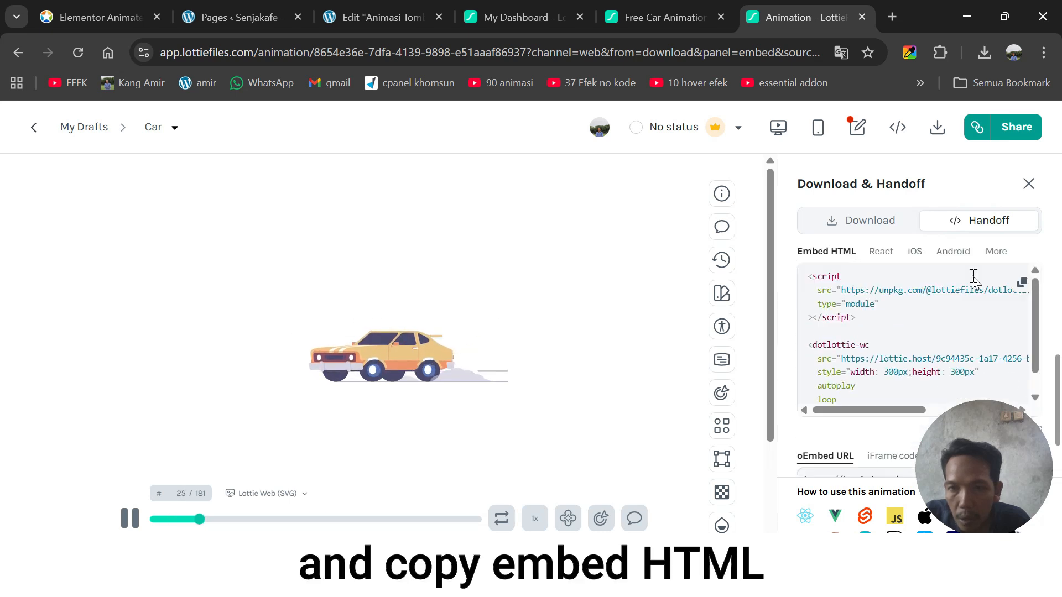
pyautogui.scroll(2, 978, 290)
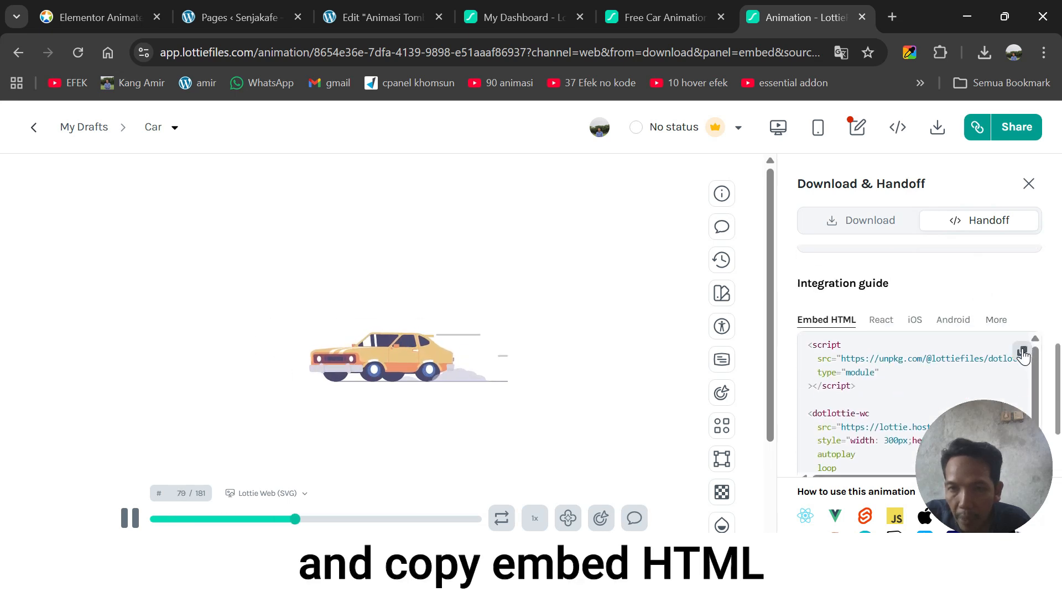
pyautogui.click(1022, 353)
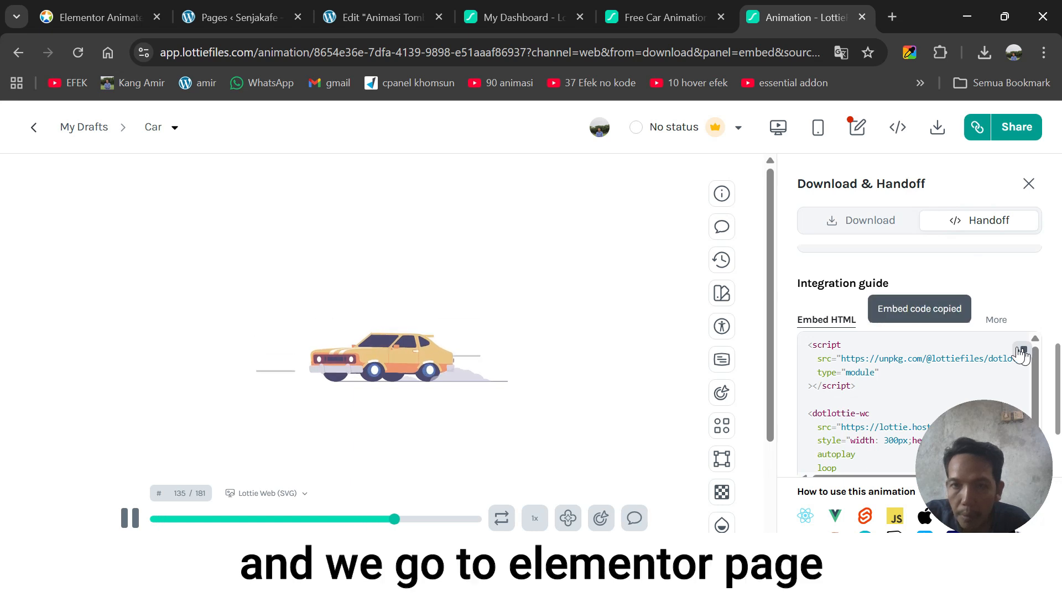
# Switch to the Elementor editor for the Animasi Tombol page and add a flexbox container with a single-column structure
pyautogui.click(370, 15)
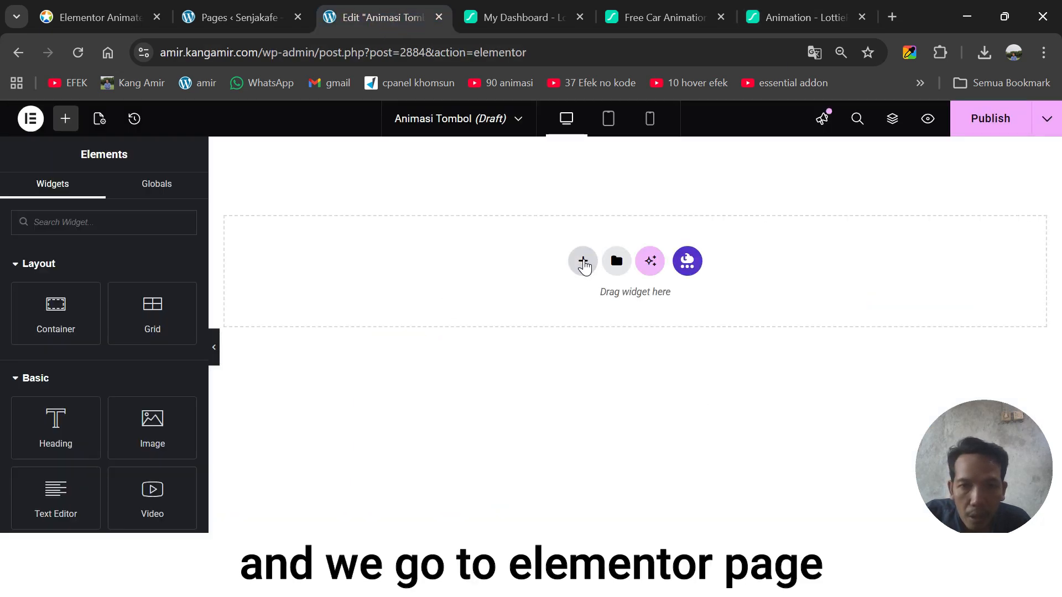
pyautogui.click(584, 265)
pyautogui.click(587, 293)
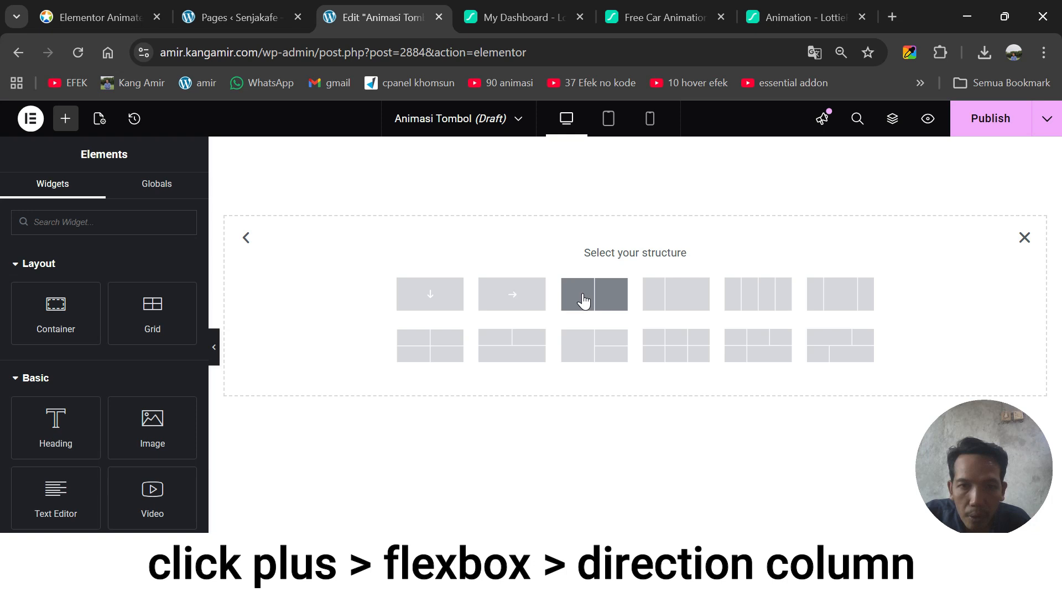
pyautogui.click(432, 301)
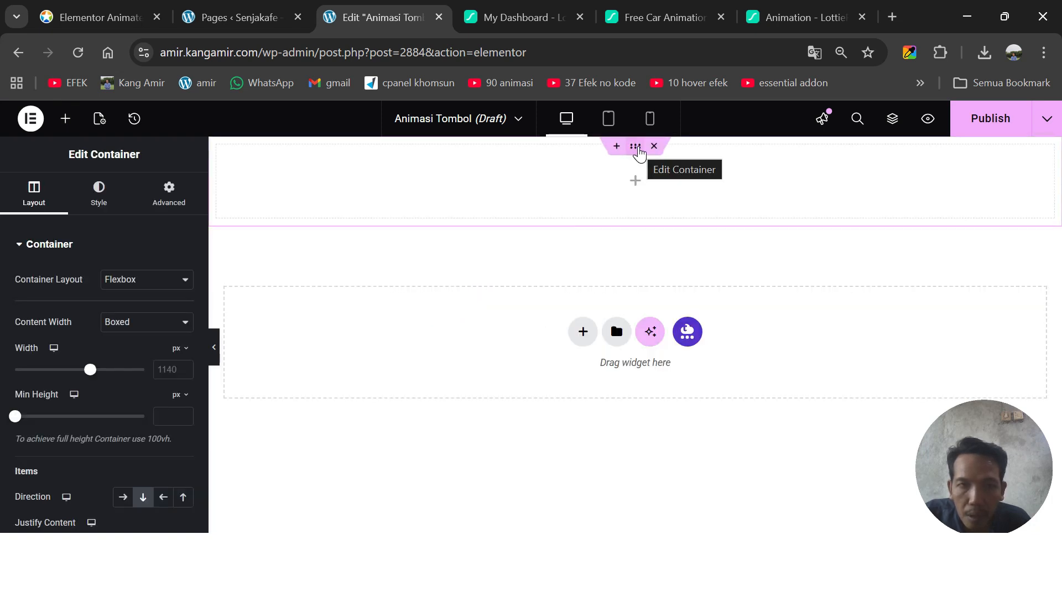
# Unlink the new container's padding values and set its top and bottom padding to 100 px
pyautogui.click(636, 148)
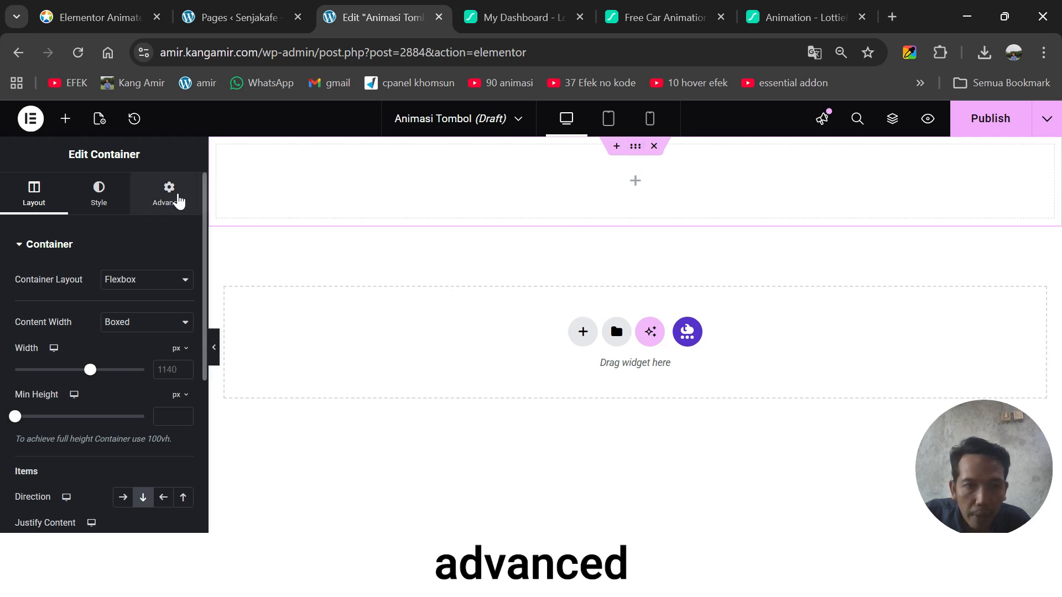
pyautogui.click(178, 200)
pyautogui.click(184, 355)
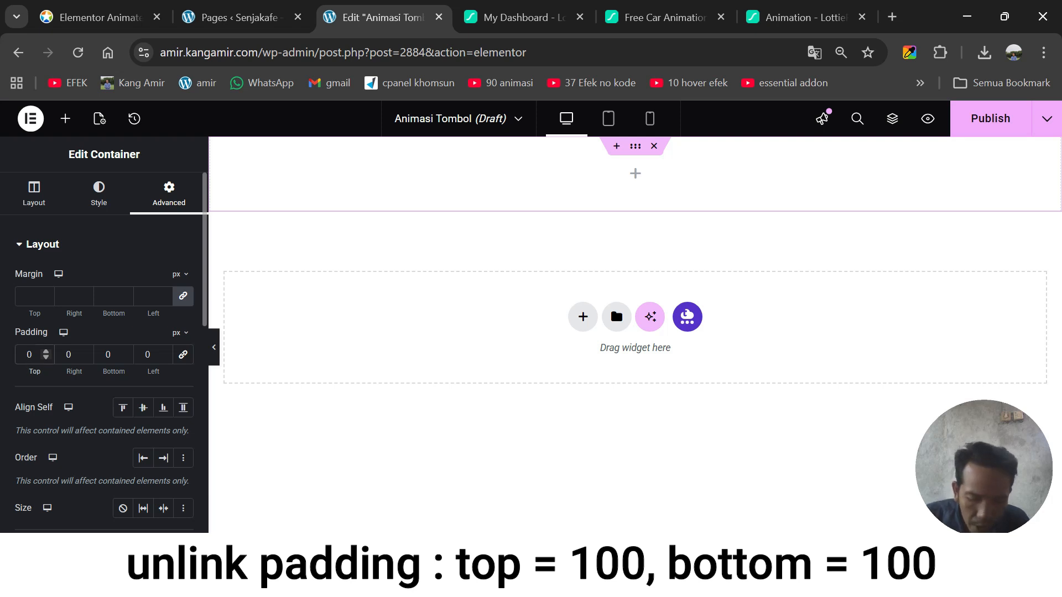
pyautogui.doubleClick(30, 355)
pyautogui.write('100')
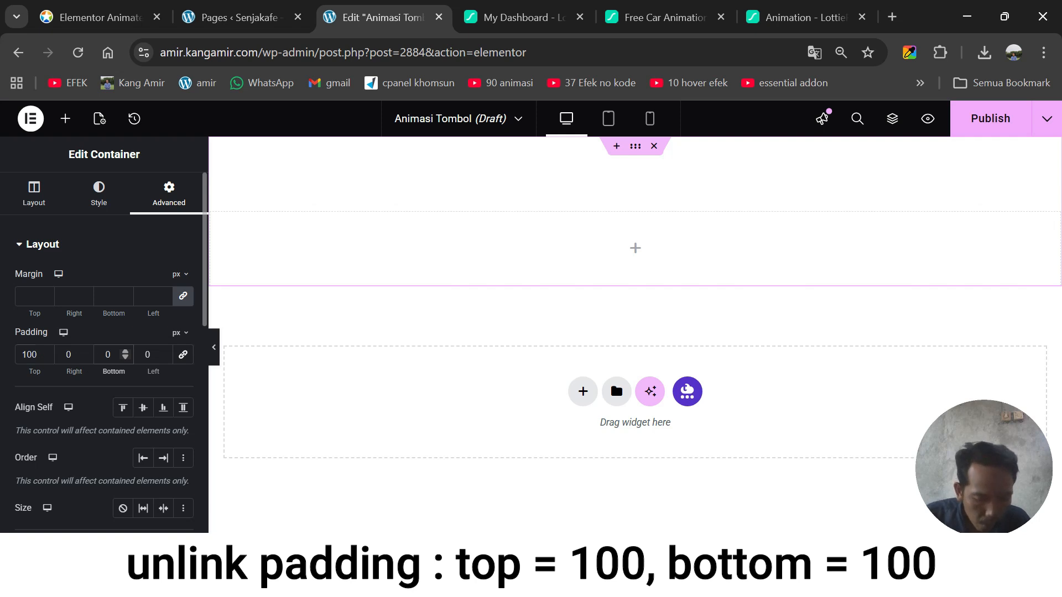
pyautogui.write('100')
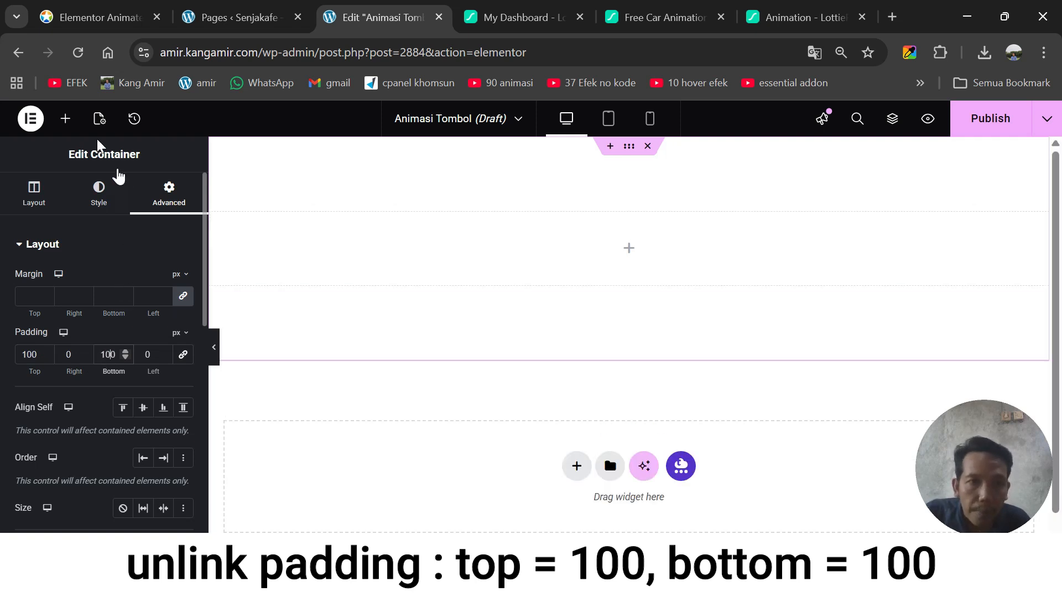
# Add a container inside the padded container, and nest a second container within that one
pyautogui.click(65, 118)
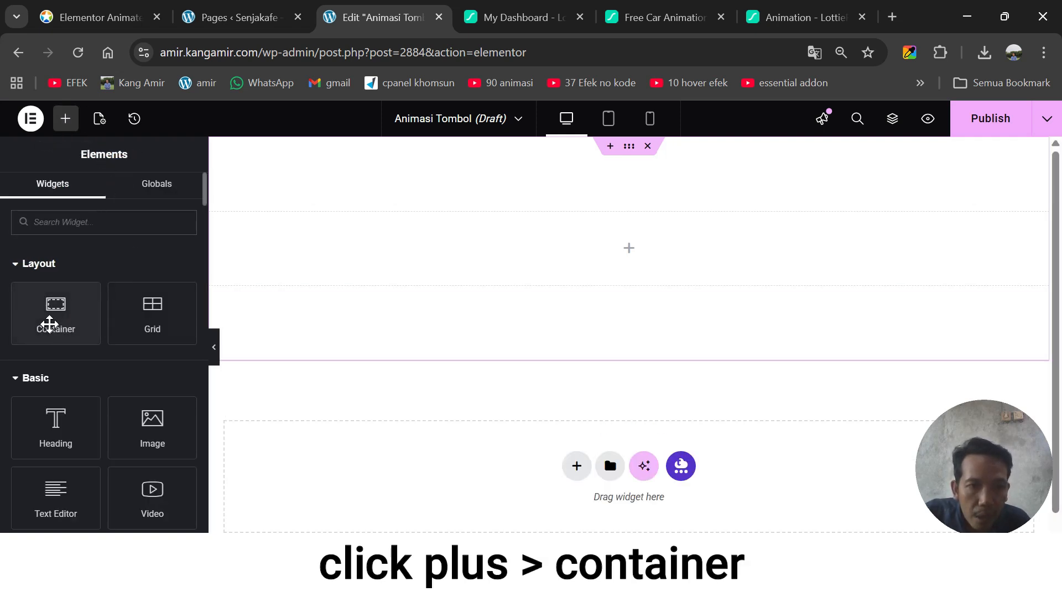
pyautogui.moveTo(49, 324); pyautogui.dragTo(503, 265)
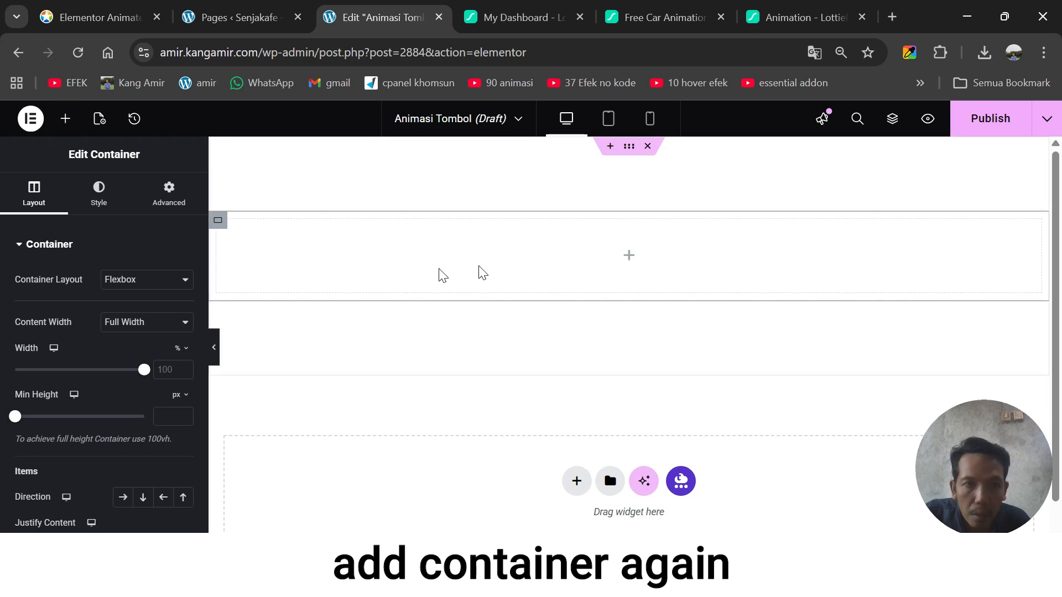
pyautogui.click(65, 118)
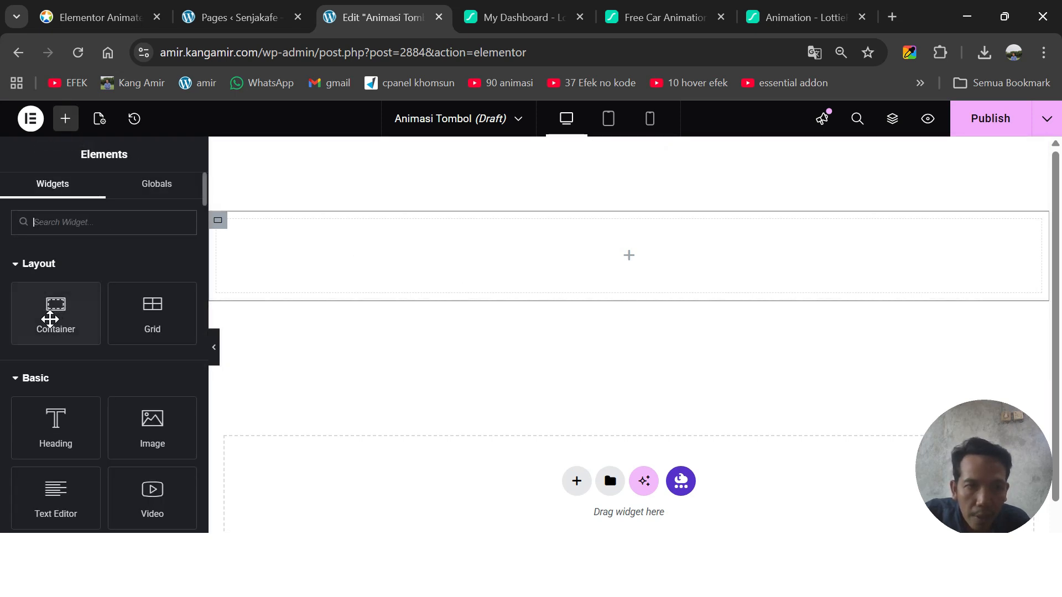
pyautogui.moveTo(50, 319); pyautogui.dragTo(328, 264)
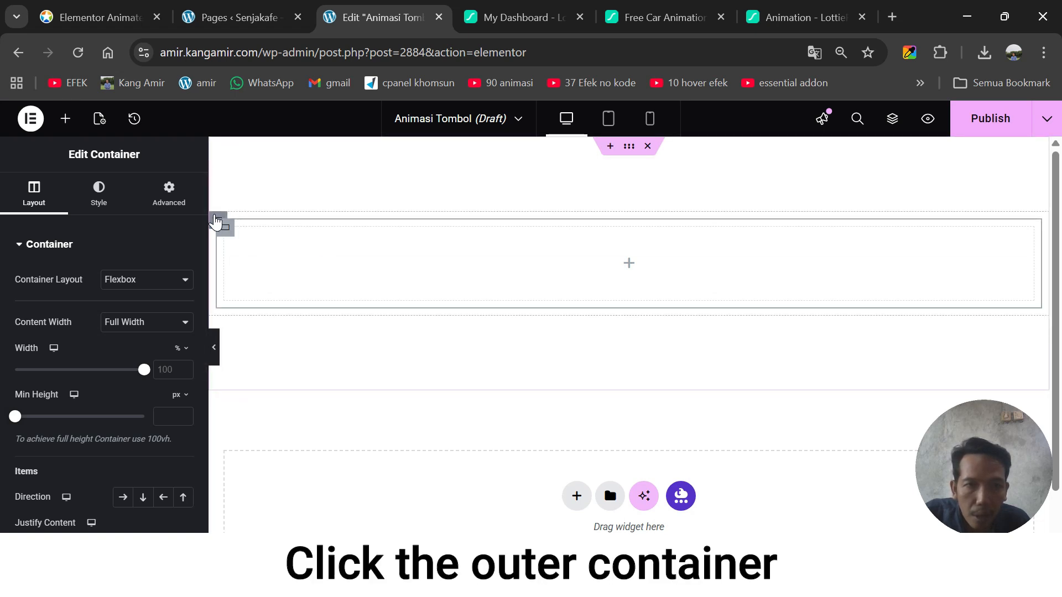
# Set the items direction of the outer of the two nested containers to Row - horizontal
pyautogui.click(216, 221)
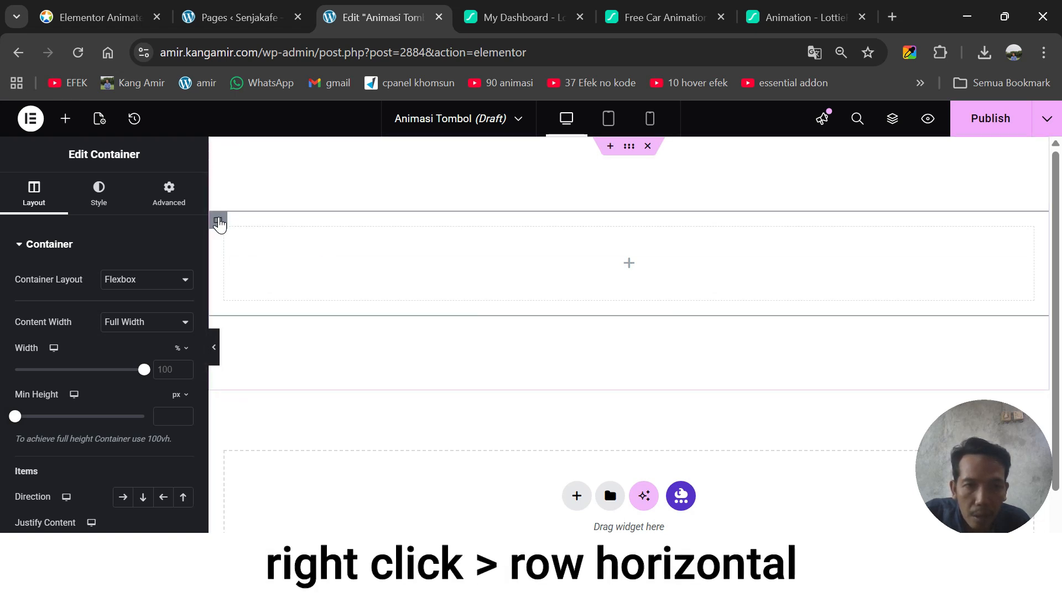
pyautogui.rightClick(219, 223)
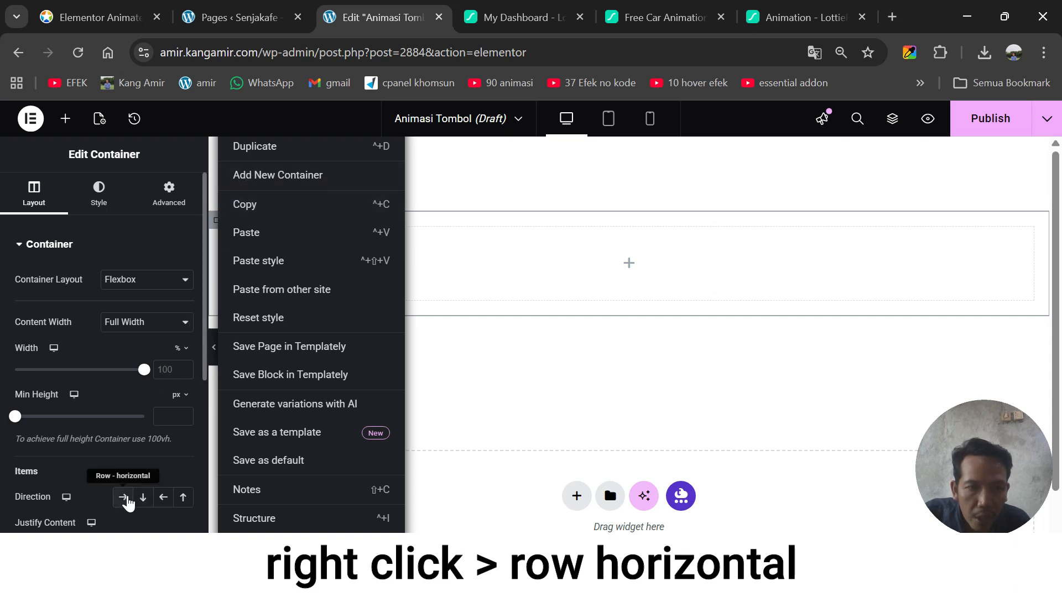
pyautogui.click(124, 498)
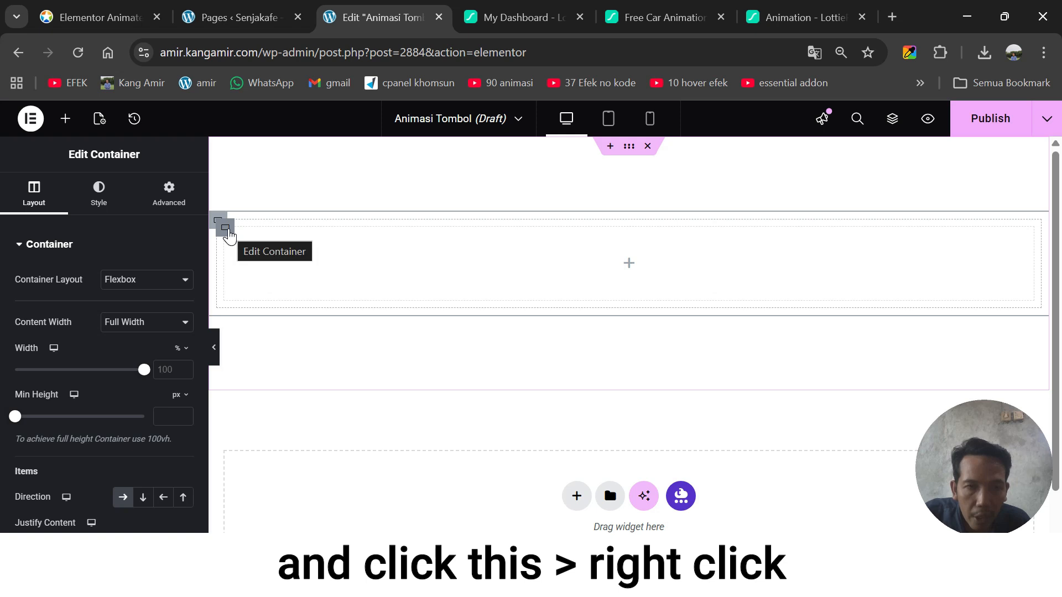
# Duplicate the innermost container so two containers sit side by side in the row
pyautogui.click(229, 235)
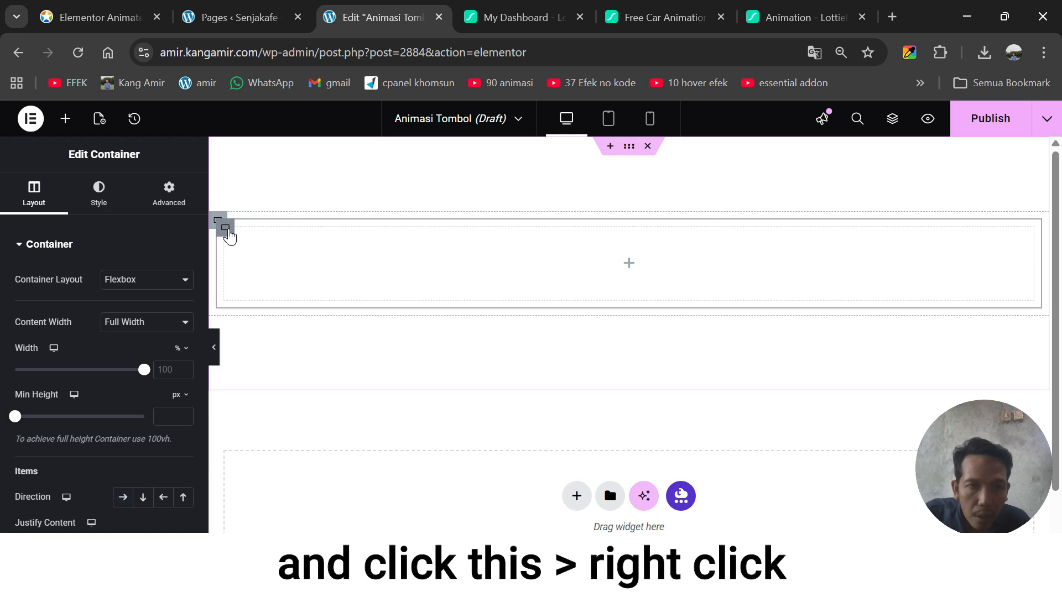
pyautogui.rightClick(229, 235)
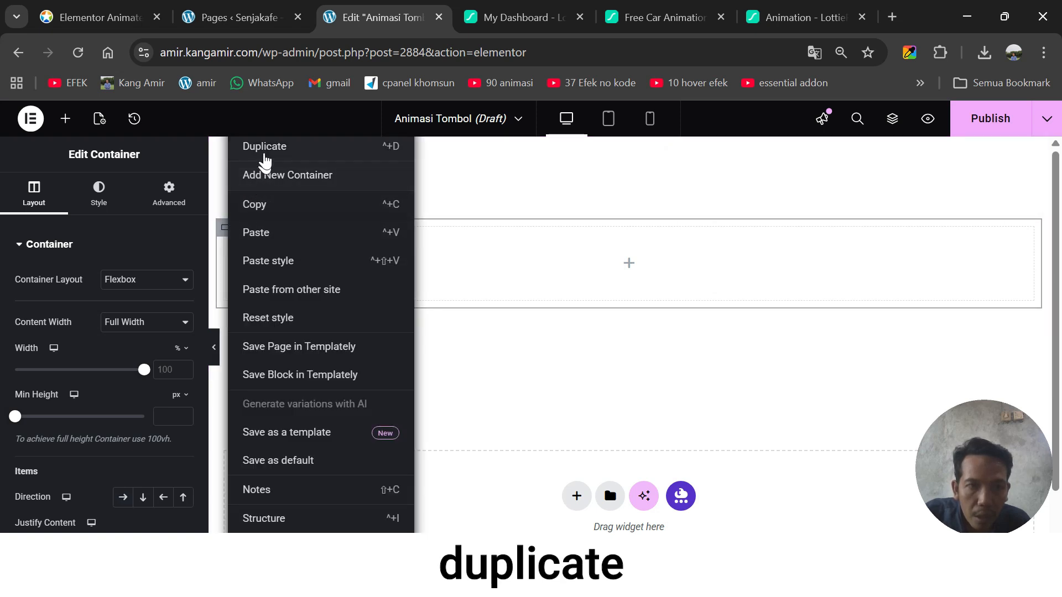
pyautogui.click(266, 158)
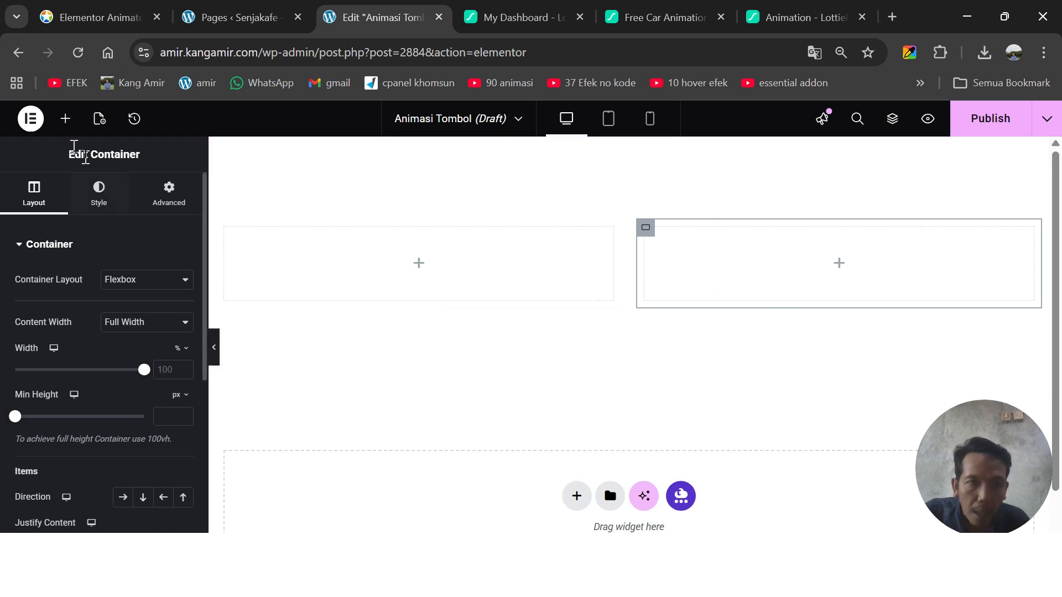
# Find the HTML widget and place it in the first of the two side-by-side containers
pyautogui.click(65, 119)
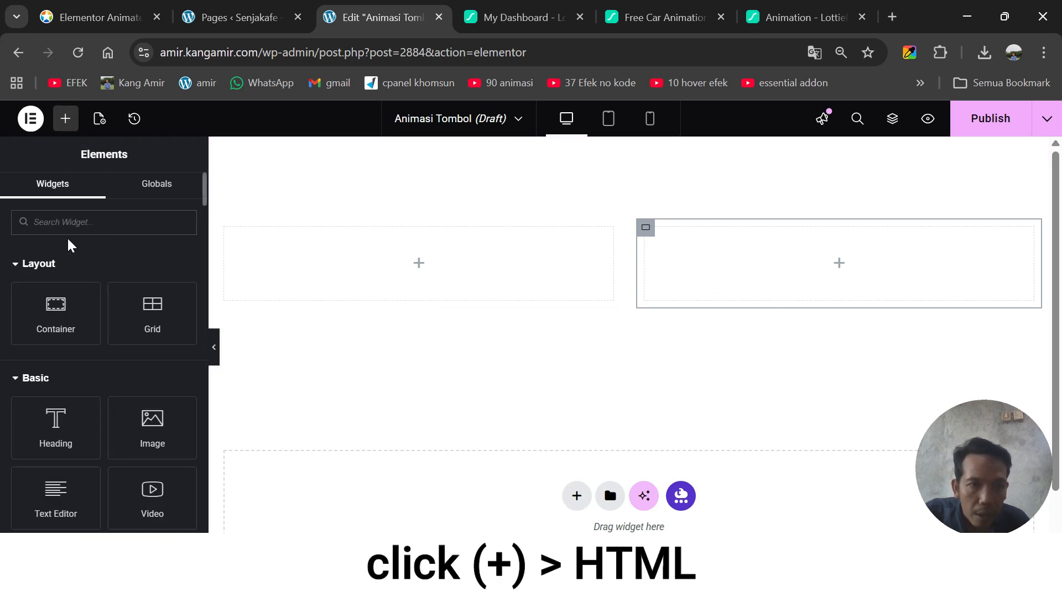
pyautogui.write('htm')
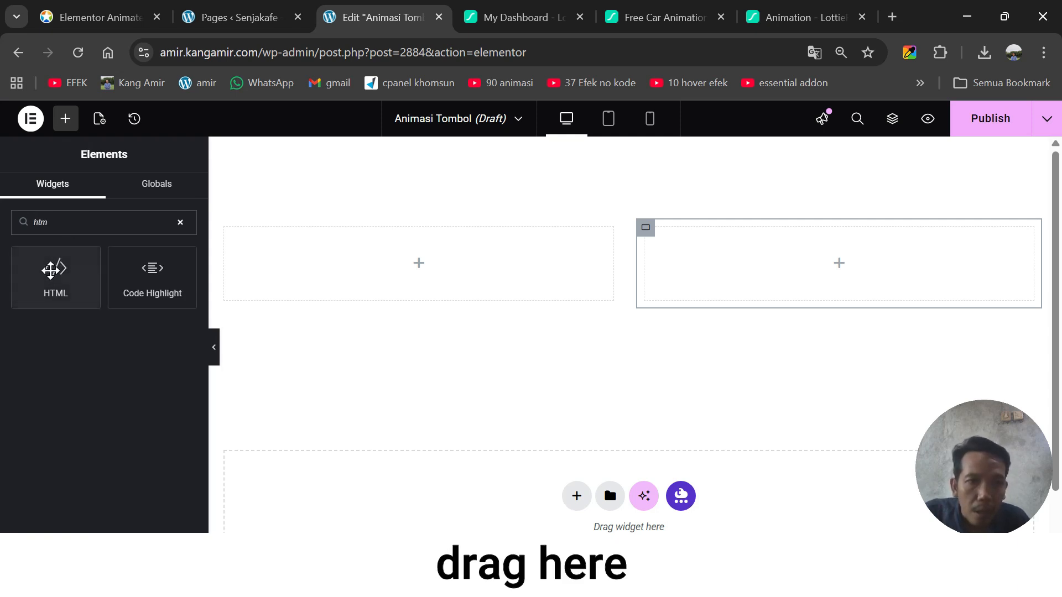
pyautogui.moveTo(53, 269); pyautogui.dragTo(365, 255)
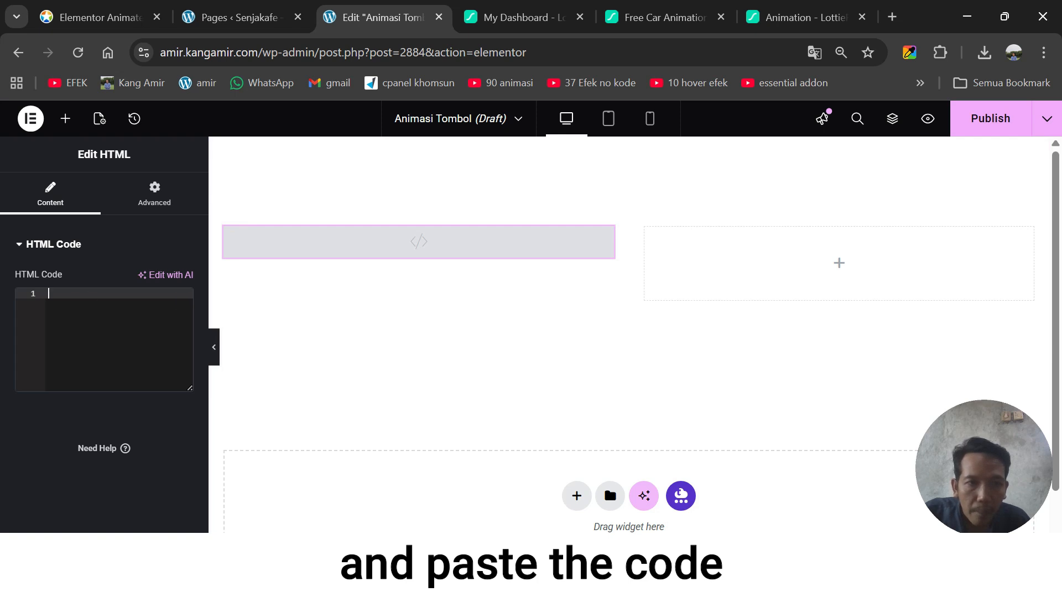
# Switch to the LottieFiles handoff page of the car animation and copy its Embed HTML code
pyautogui.click(652, 23)
pyautogui.click(801, 22)
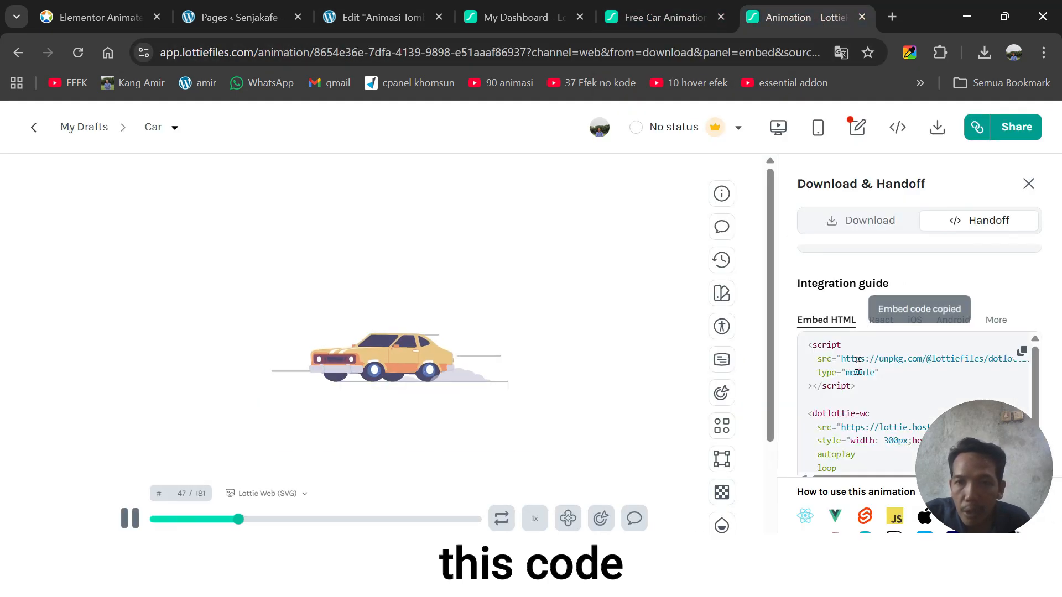
pyautogui.scroll(-1, 887, 365)
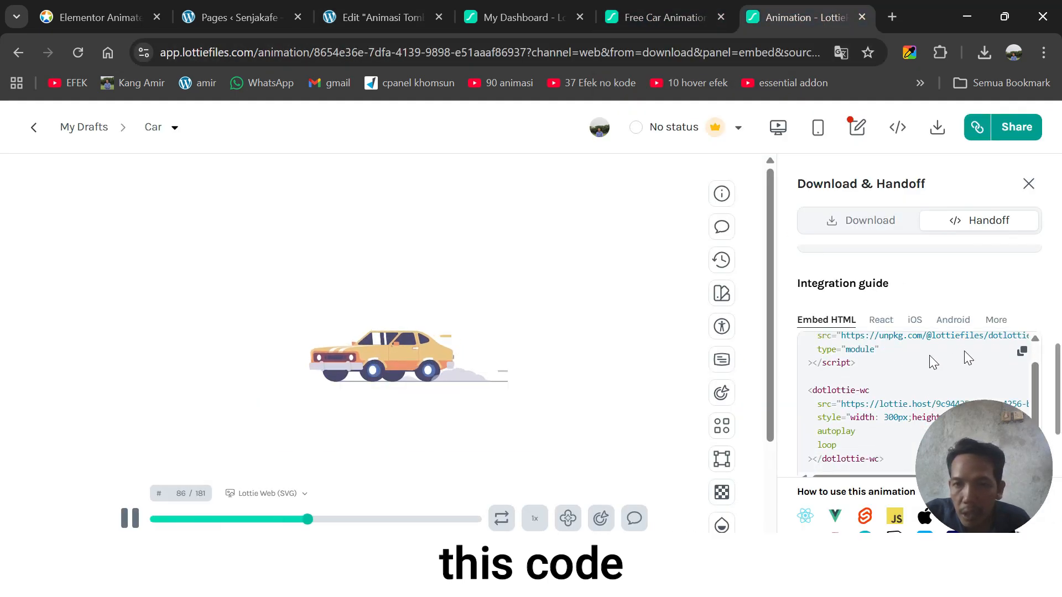
pyautogui.click(1022, 352)
# Switch back to Elementor, paste the embed code into the HTML widget, and move the widget into the second container
pyautogui.click(359, 16)
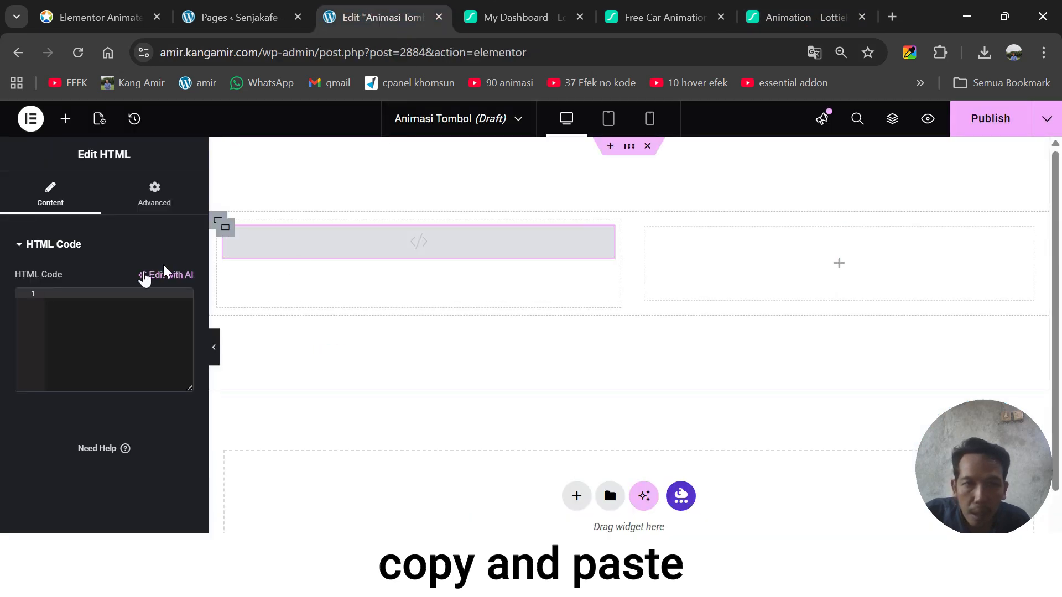
pyautogui.click(83, 305)
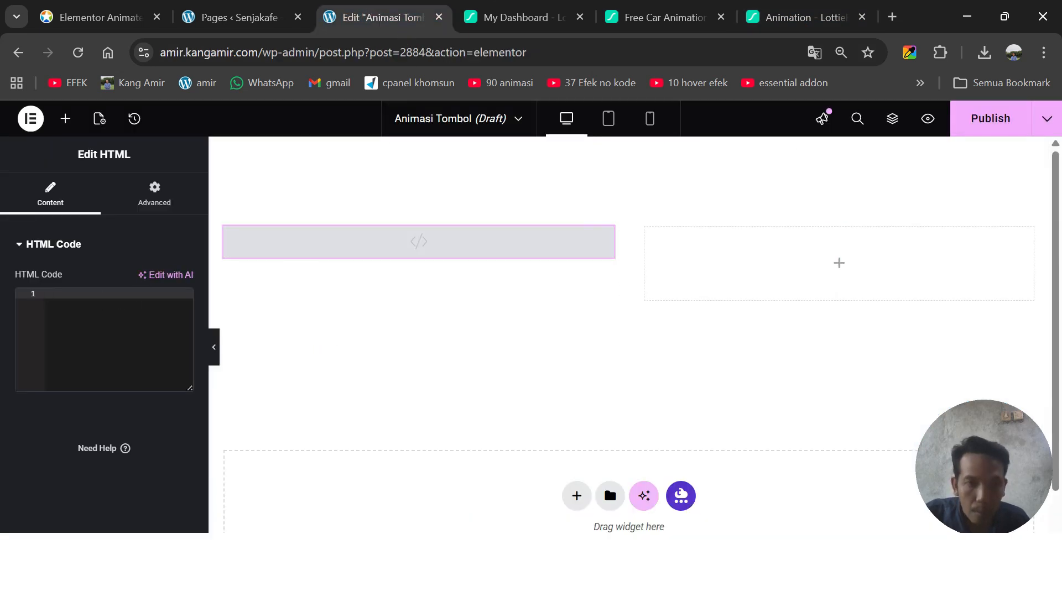
pyautogui.hotkey('ctrl', 'v')
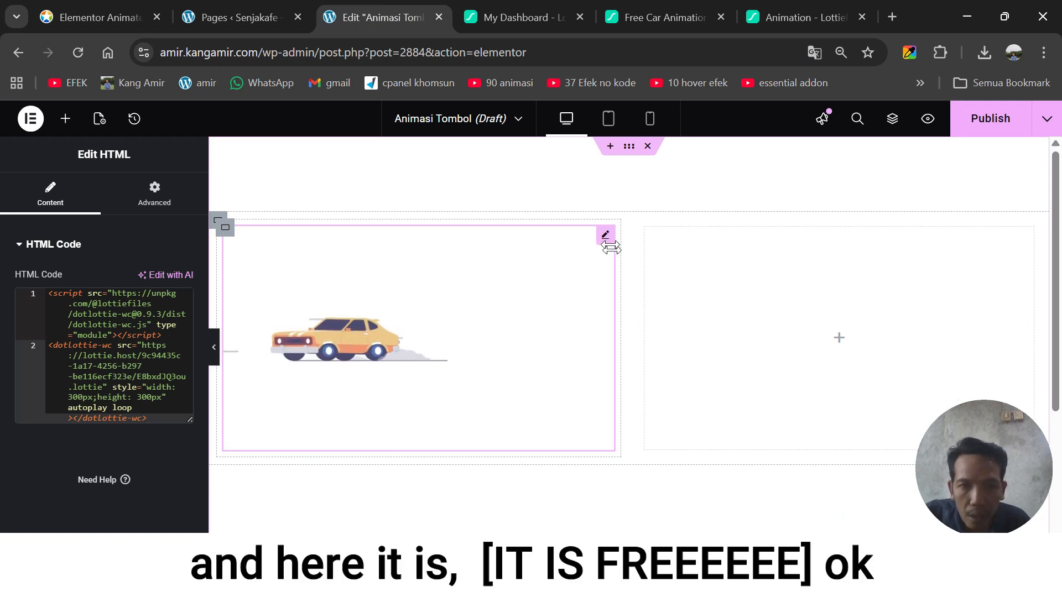
pyautogui.moveTo(605, 238); pyautogui.dragTo(812, 282)
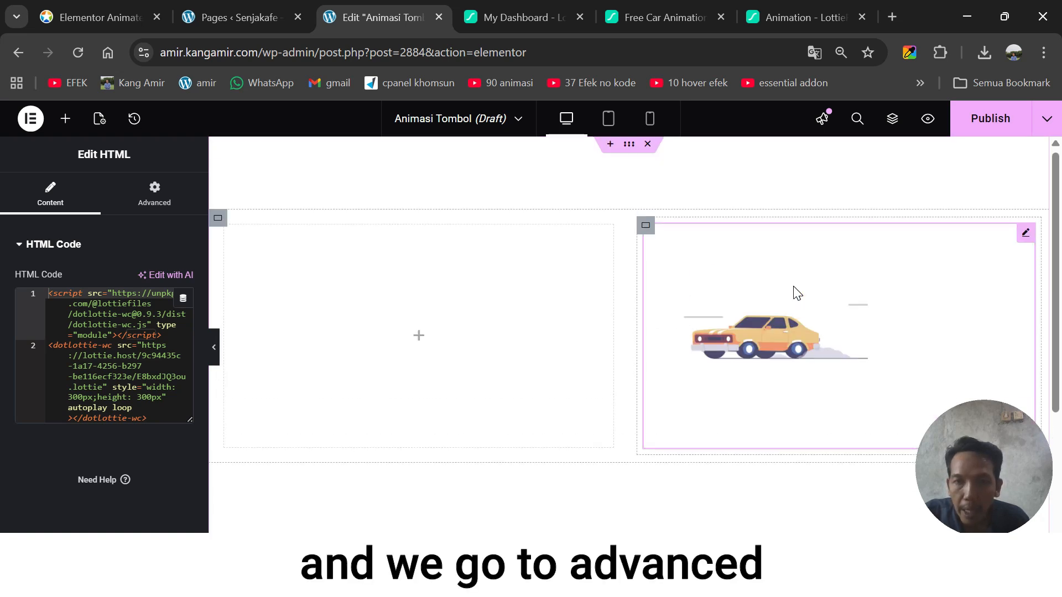
# Turn on Scrolling Effects in the Motion Effects settings of the car's HTML widget
pyautogui.click(155, 203)
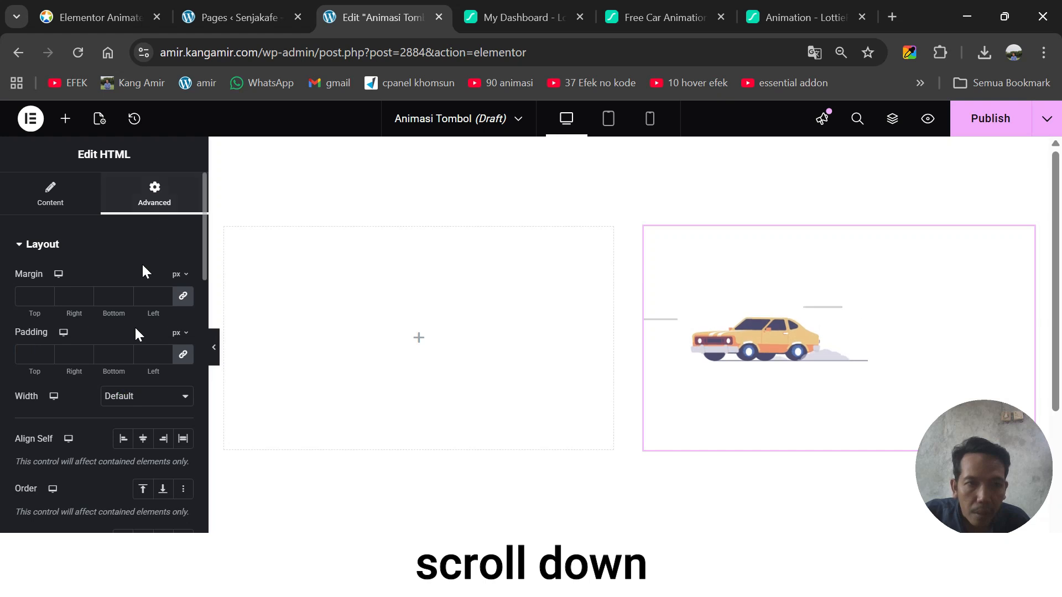
pyautogui.scroll(-6, 139, 330)
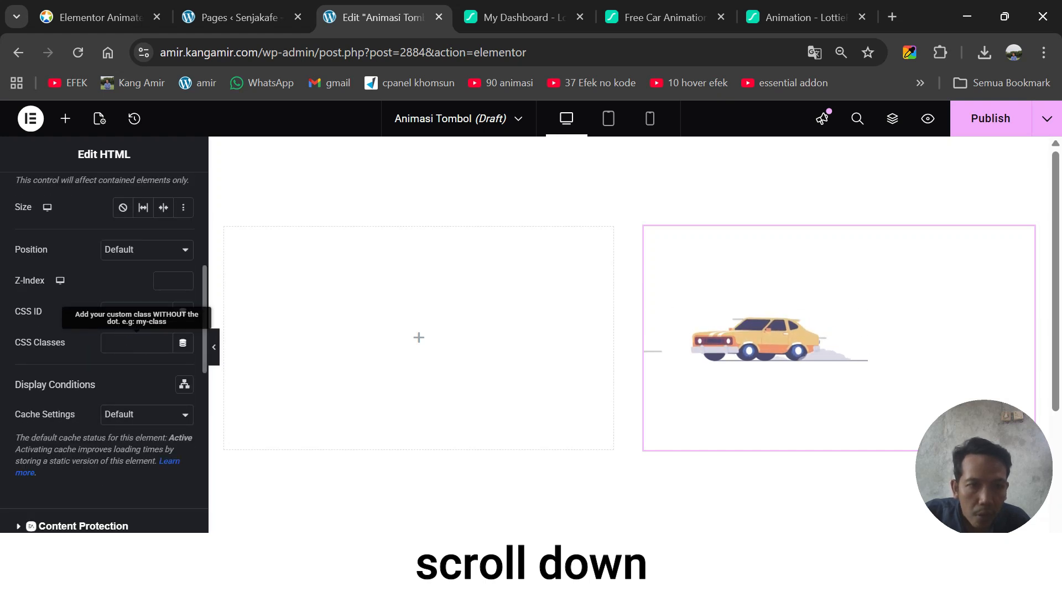
pyautogui.scroll(-10, 133, 348)
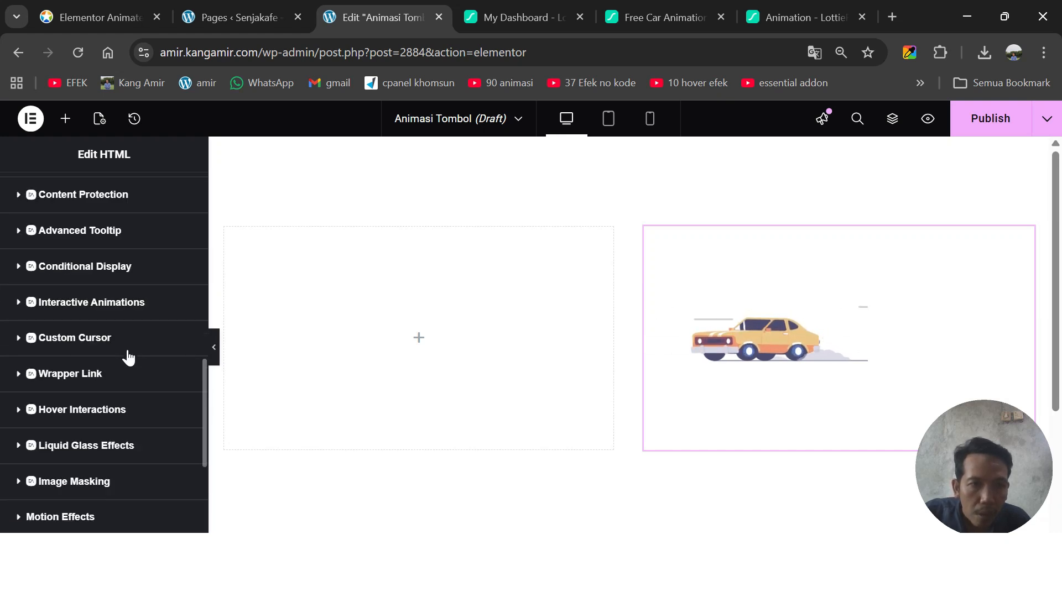
pyautogui.click(71, 352)
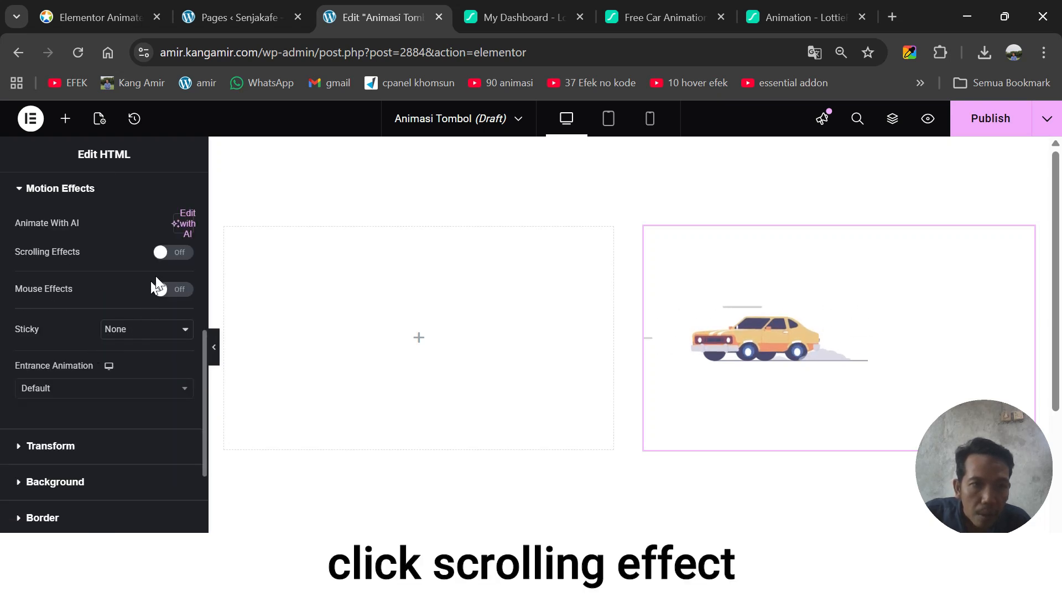
pyautogui.click(179, 254)
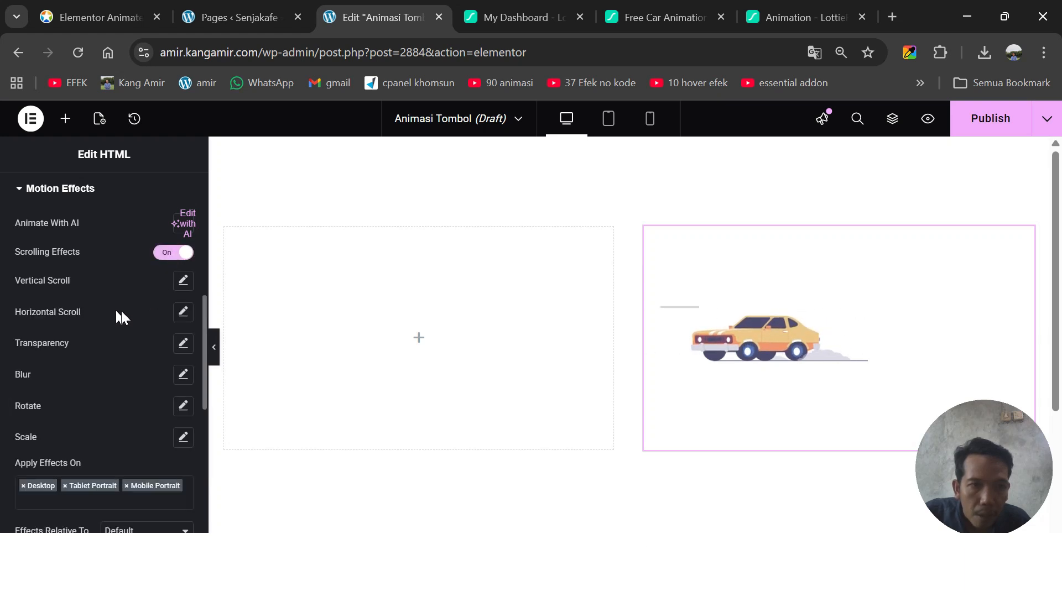
# Enable the Horizontal Scroll effect for the car widget and set its speed to 5
pyautogui.click(183, 313)
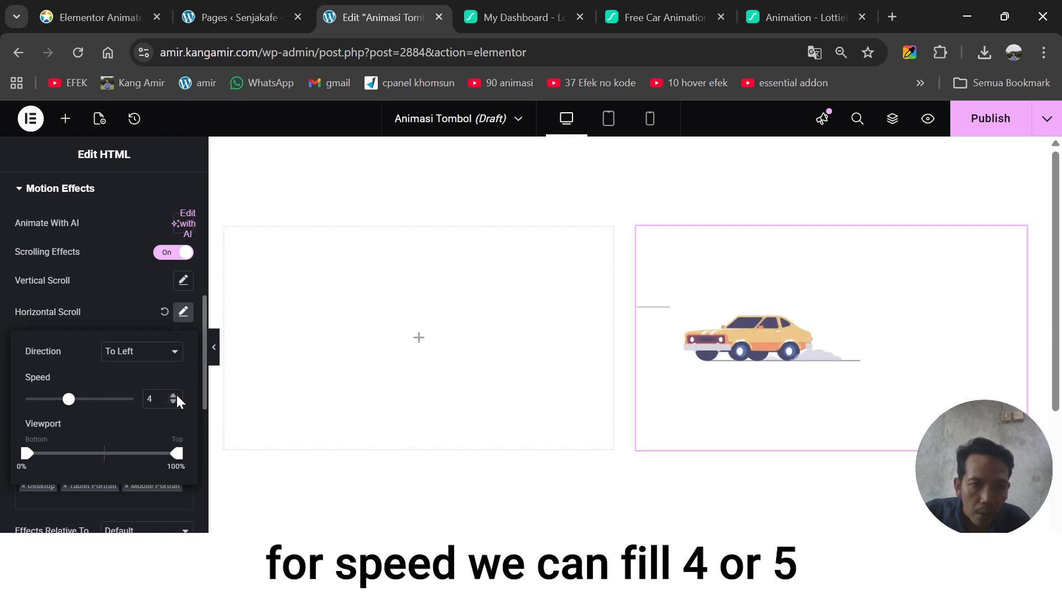
pyautogui.click(148, 399)
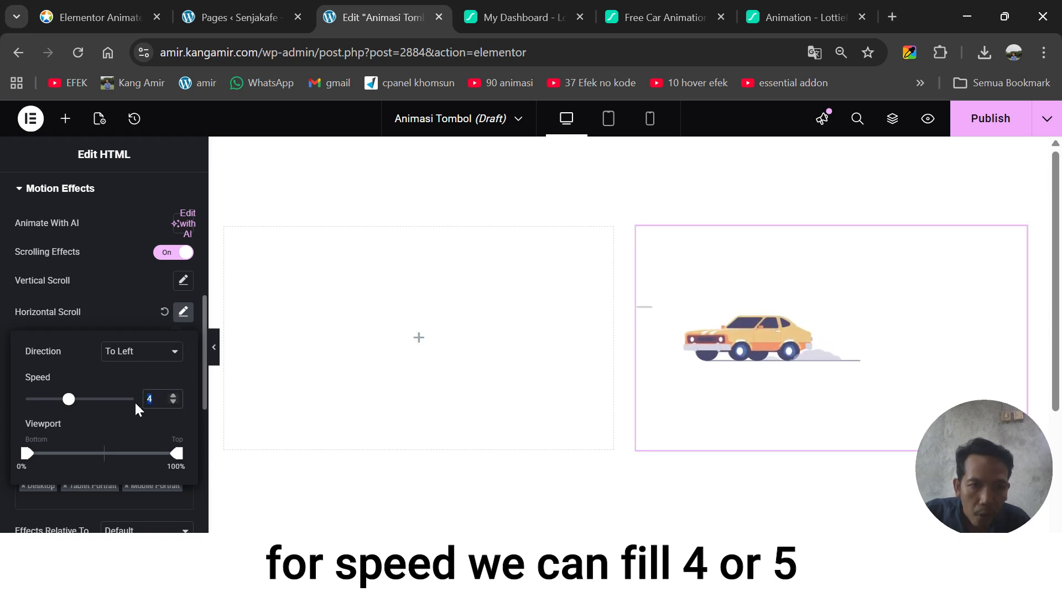
pyautogui.write('5')
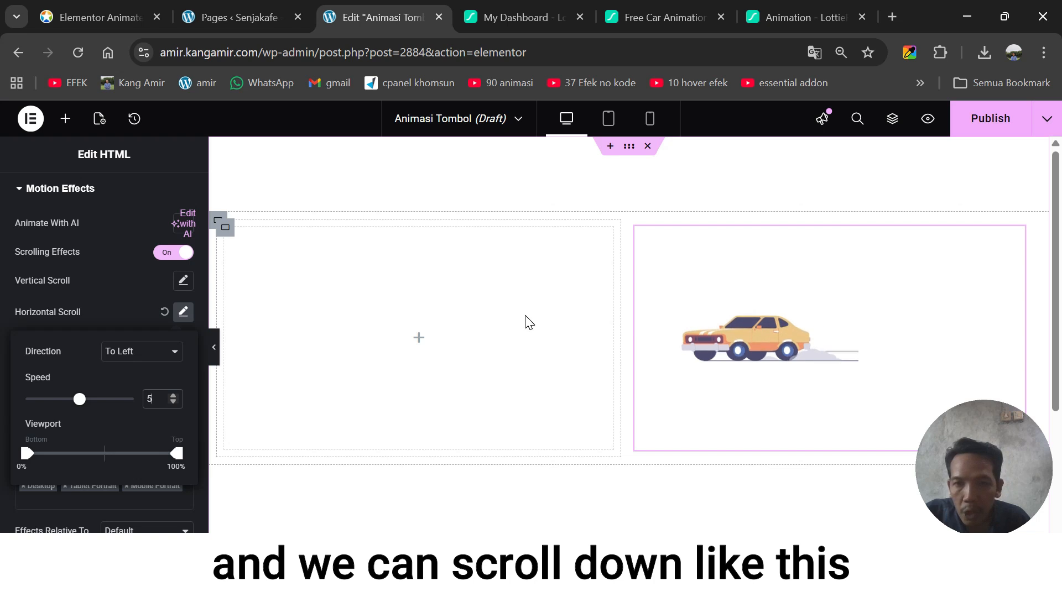
# Scroll the page down and back up to preview the car's horizontal scroll motion
pyautogui.scroll(-4, 528, 322)
pyautogui.scroll(3, 527, 318)
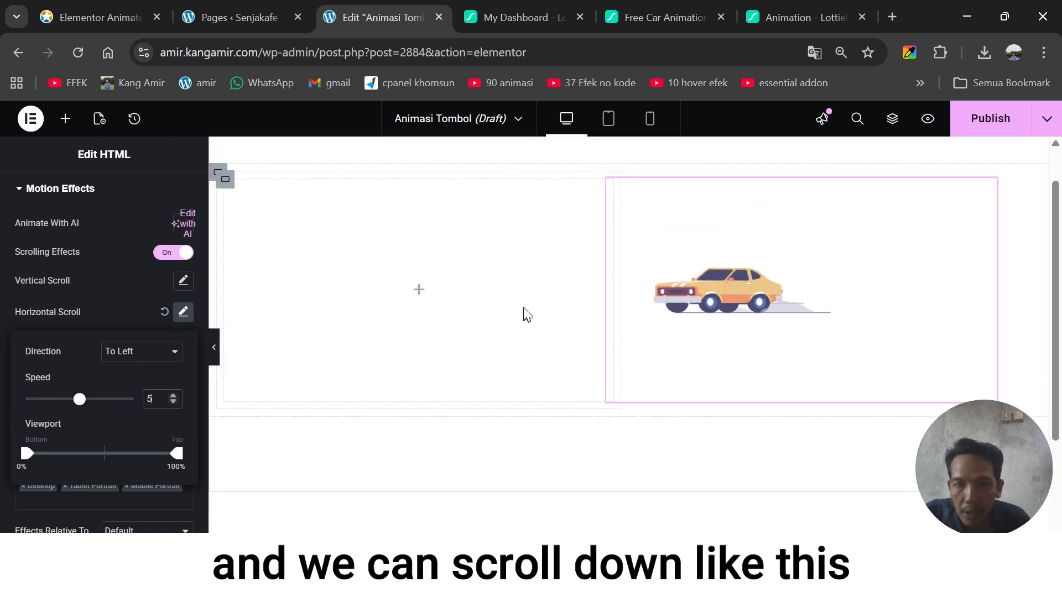
pyautogui.scroll(1, 527, 316)
pyautogui.scroll(2, 109, 340)
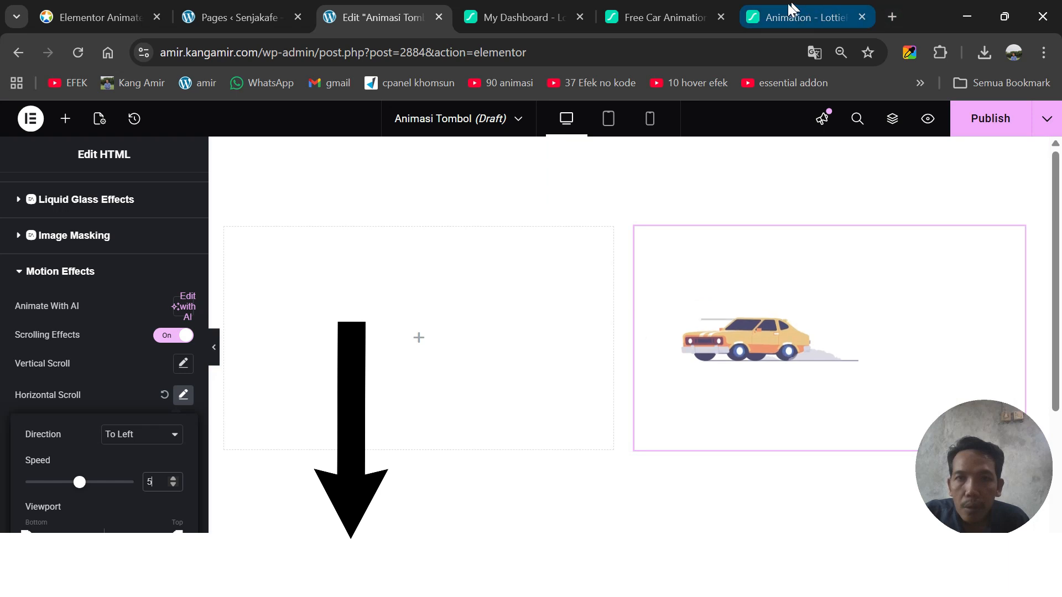
# Switch to LottieFiles, close the car animation's detail view, and browse the other free car animations
pyautogui.click(638, 17)
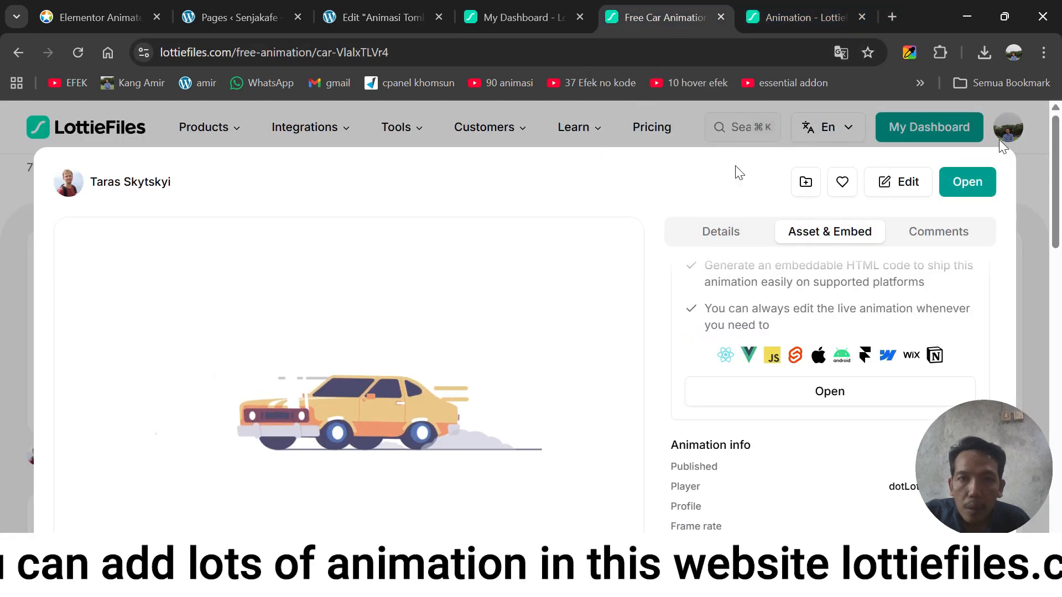
pyautogui.click(1029, 167)
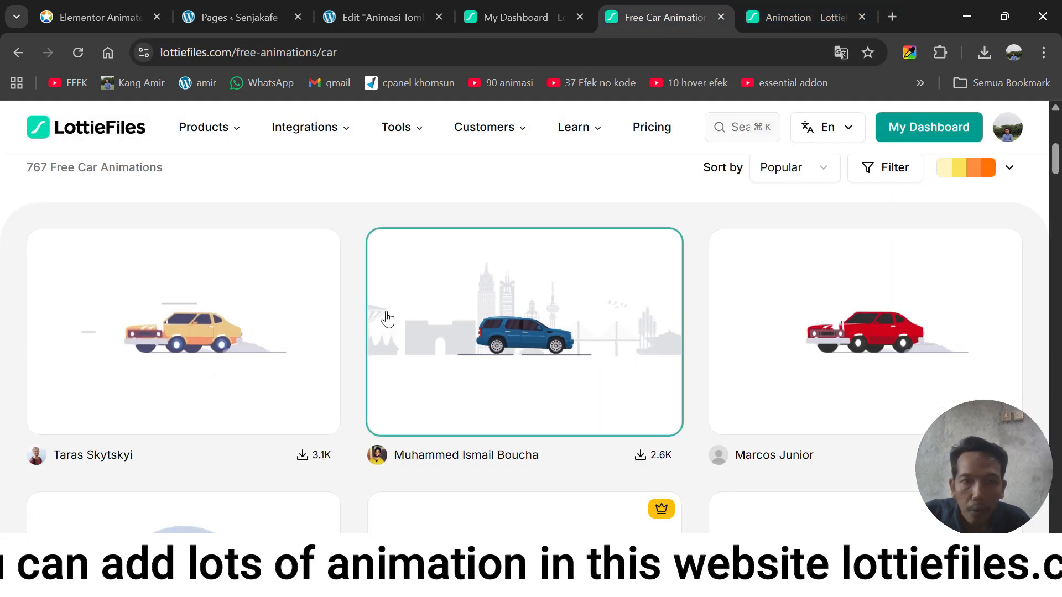
pyautogui.scroll(-3, 387, 315)
pyautogui.scroll(-3, 521, 382)
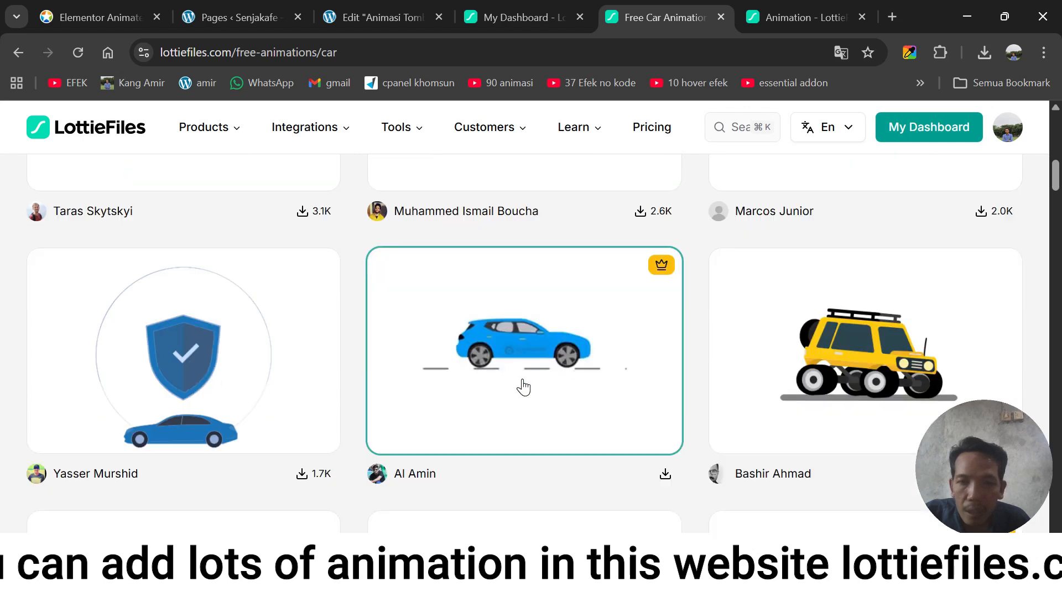
pyautogui.scroll(-3, 524, 374)
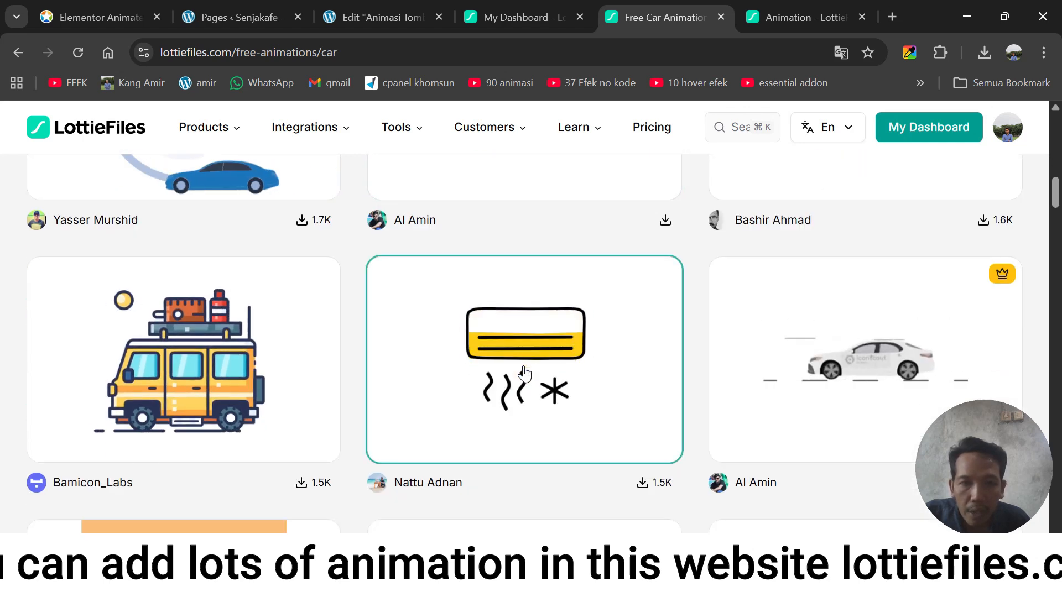